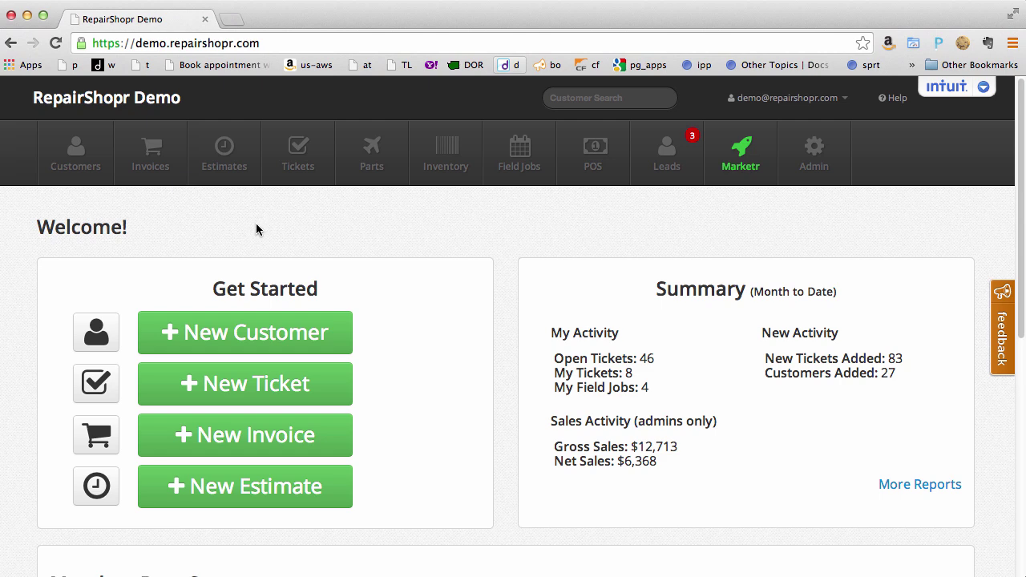
Browse the repair ticket list, then switch to the customer directory.
{"action": "left_click", "coordinate": [313, 155]}
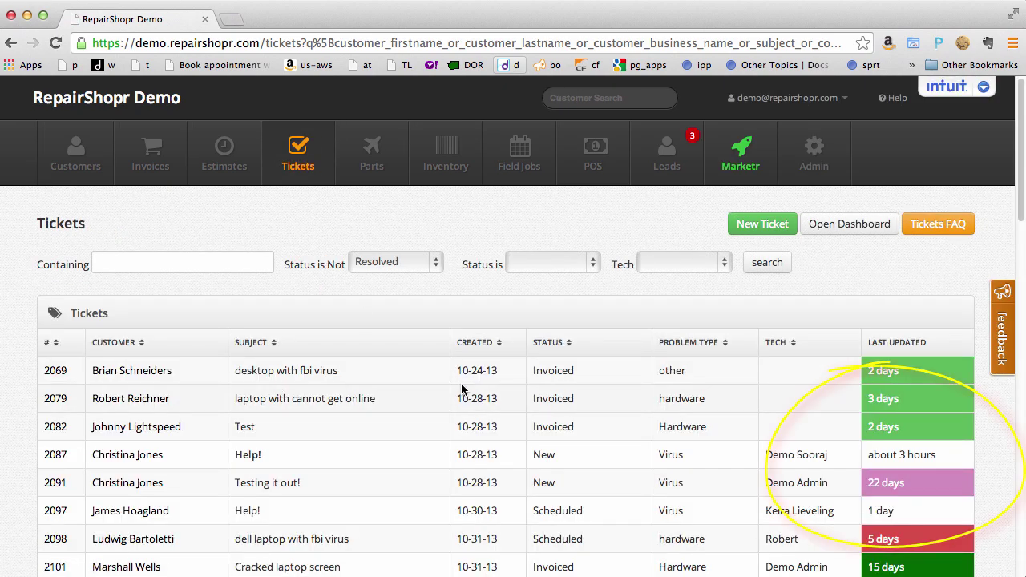
{"action": "left_click", "coordinate": [813, 153]}
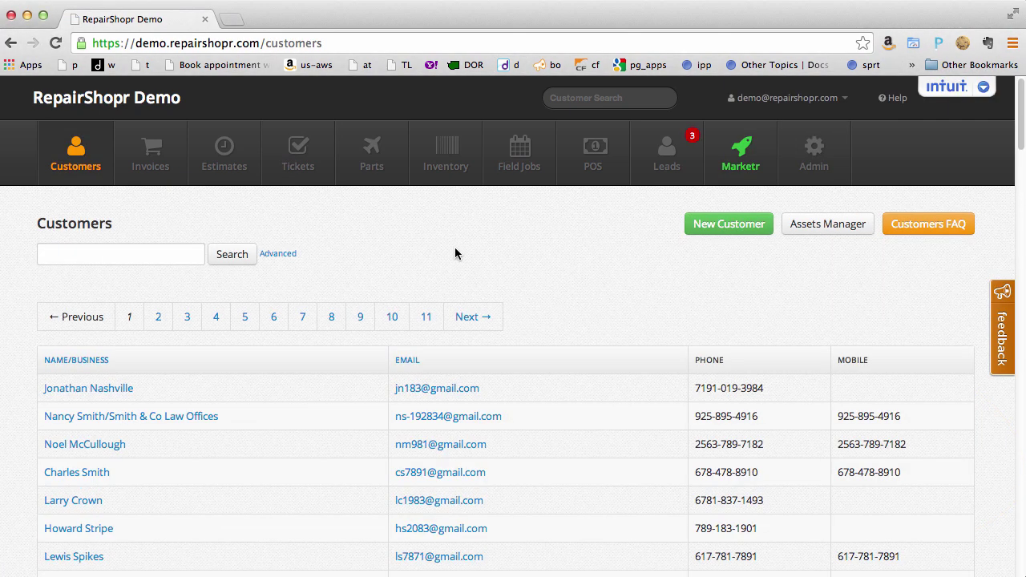
Open the first customer's record and start a new ticket for them.
{"action": "left_click", "coordinate": [84, 390]}
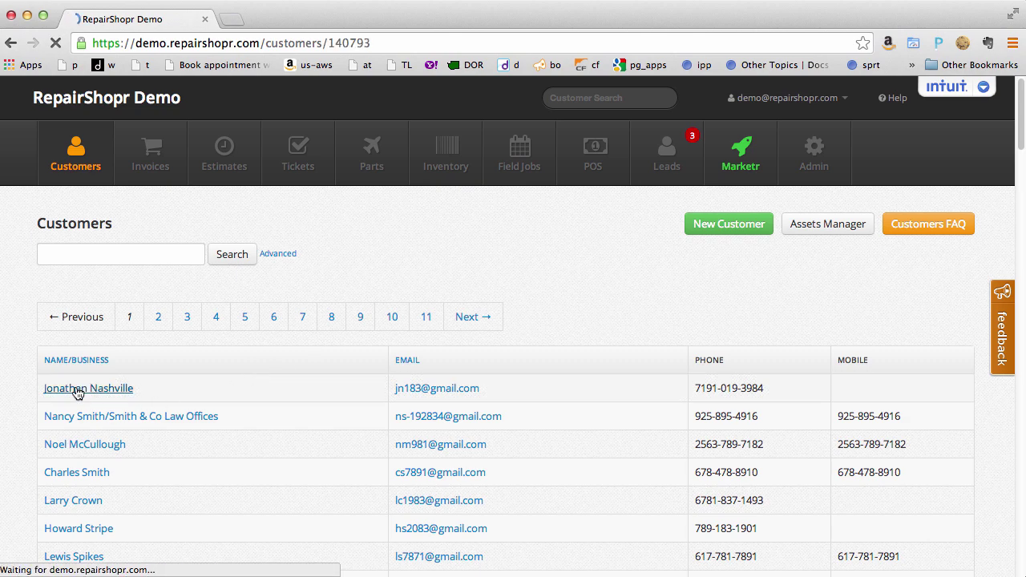
{"action": "left_click", "coordinate": [780, 227]}
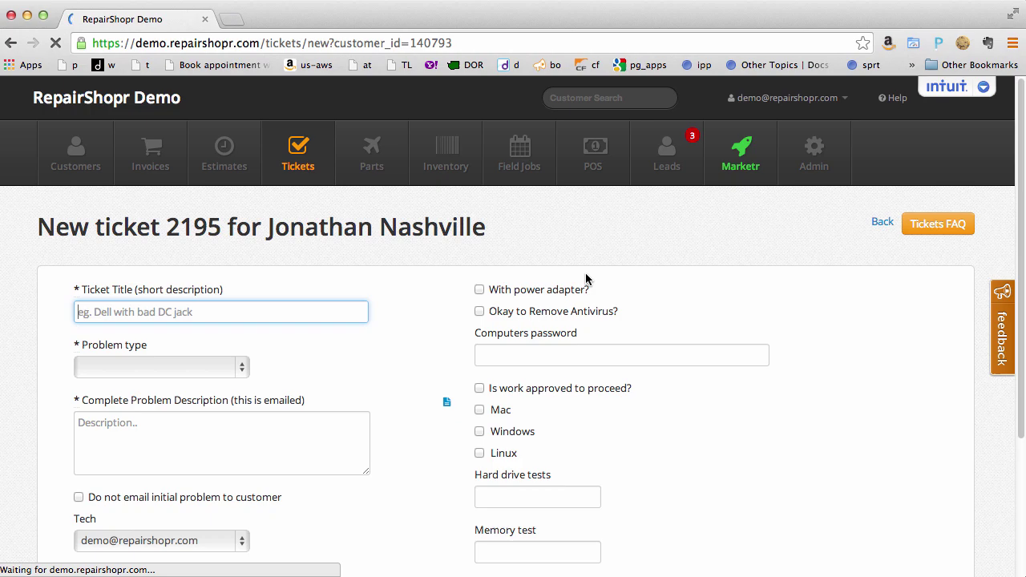
{"action": "scroll", "coordinate": [222, 324], "scroll_direction": "down", "scroll_amount": 2}
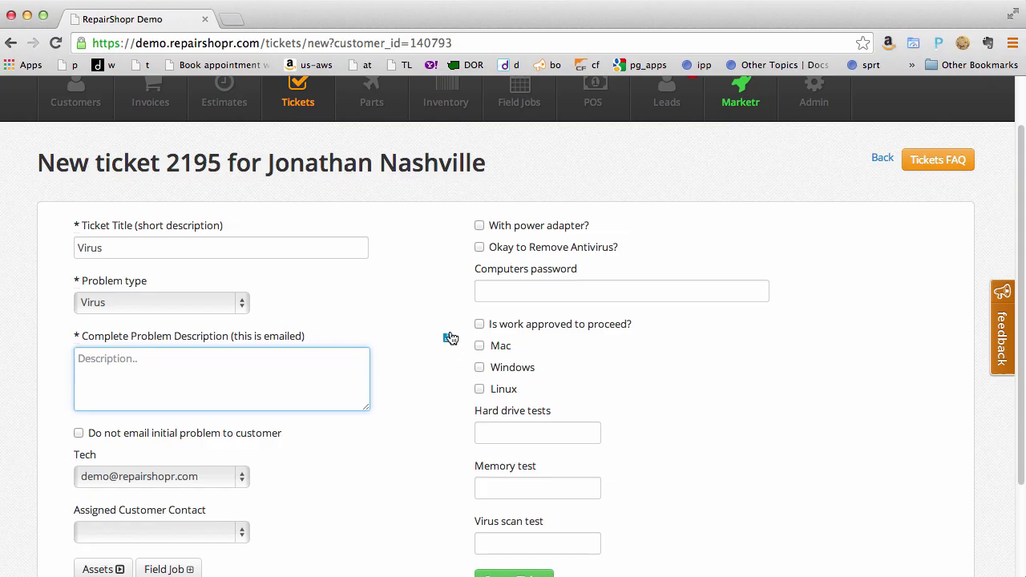
Create ticket 'Virus' with problem type Virus and the canned Diagnosis text as description.
{"action": "left_click", "coordinate": [446, 338]}
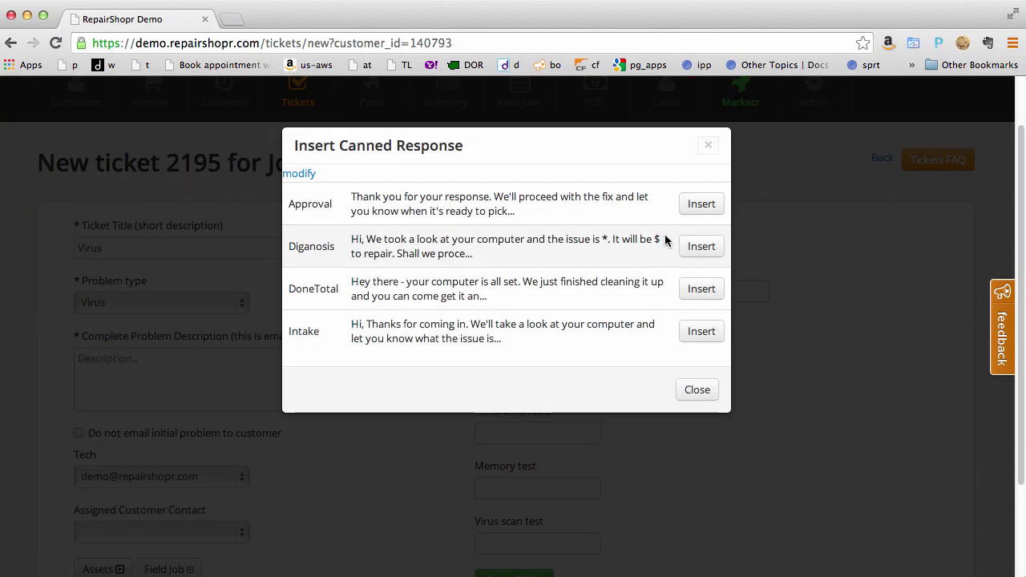
{"action": "left_click", "coordinate": [694, 246]}
{"action": "scroll", "coordinate": [497, 417], "scroll_direction": "down", "scroll_amount": 1}
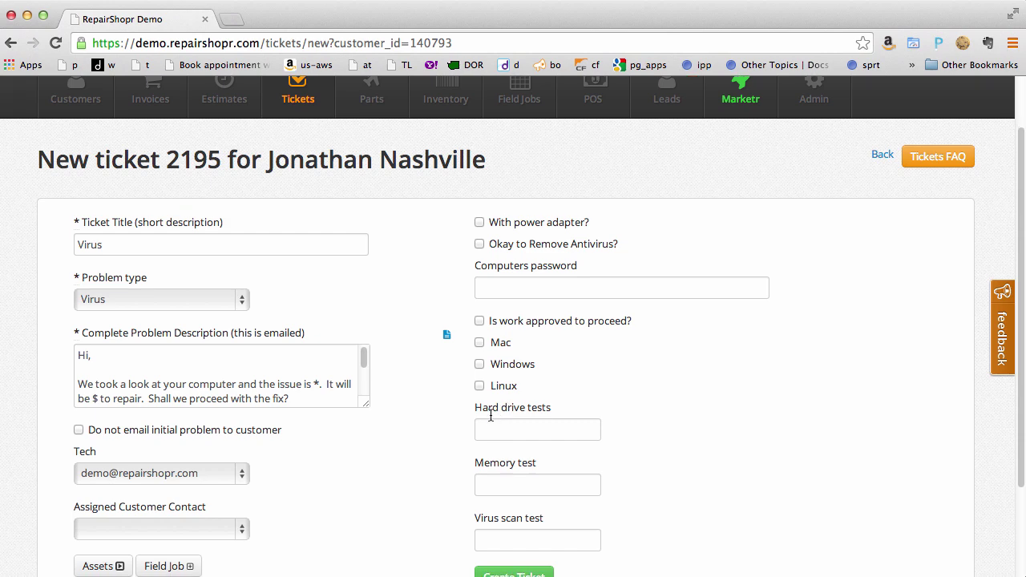
{"action": "left_click", "coordinate": [497, 571]}
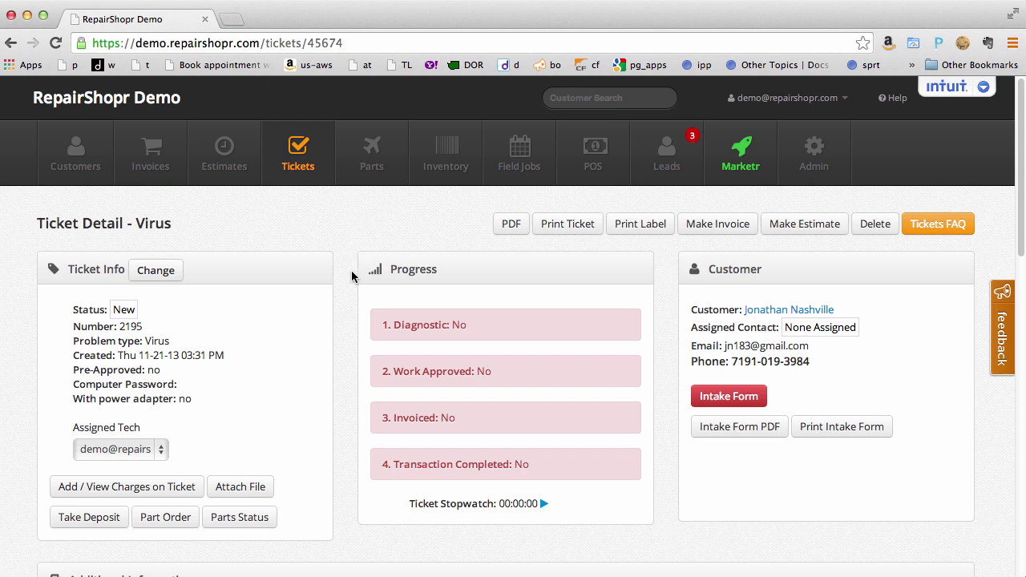
Send a ticket update on 2195 with the canned Diagnosis text, setting Diagnostic to Yes.
{"action": "scroll", "coordinate": [355, 258], "scroll_direction": "down", "scroll_amount": 6}
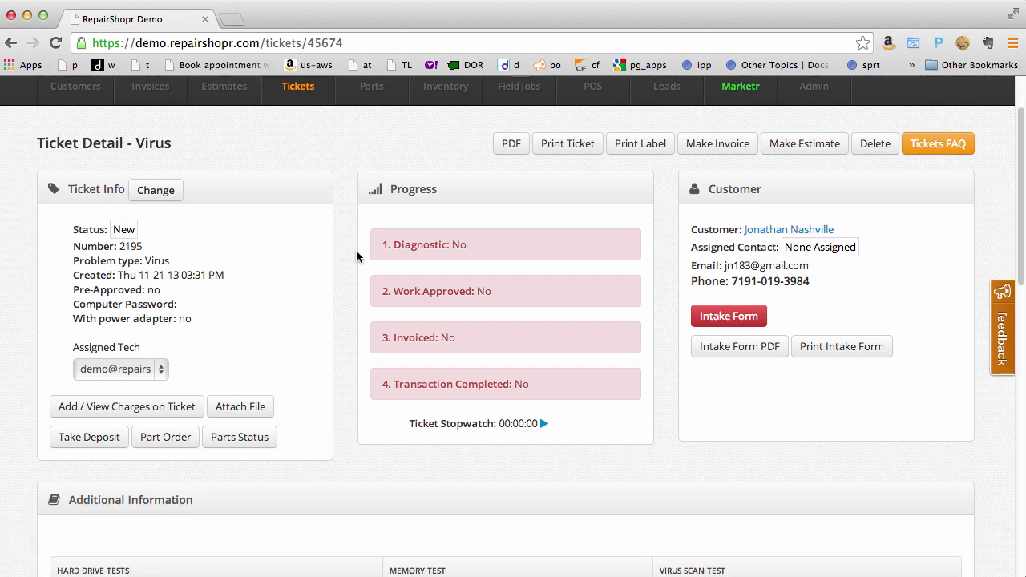
{"action": "scroll", "coordinate": [356, 247], "scroll_direction": "down", "scroll_amount": 15}
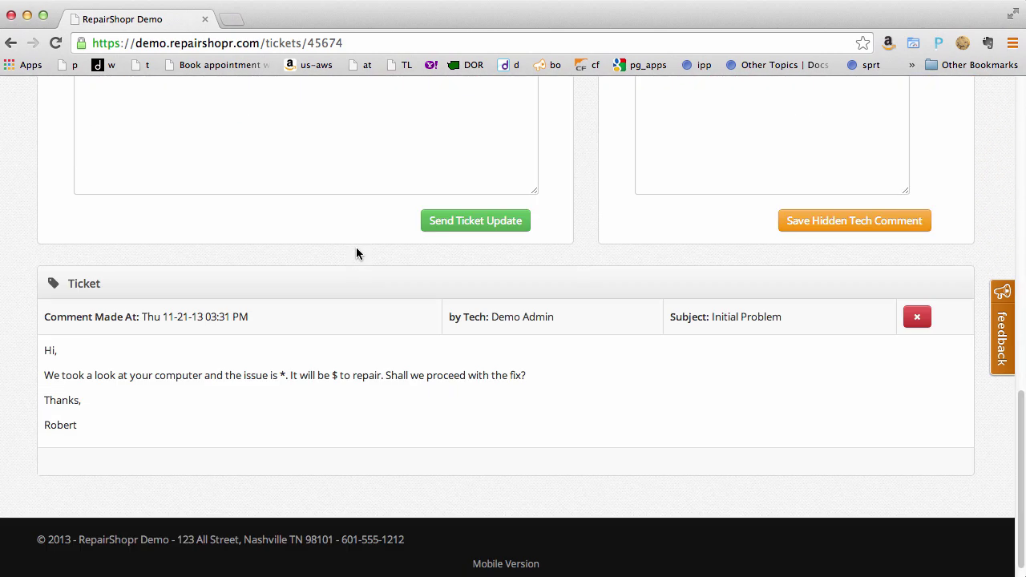
{"action": "scroll", "coordinate": [358, 249], "scroll_direction": "up", "scroll_amount": 3}
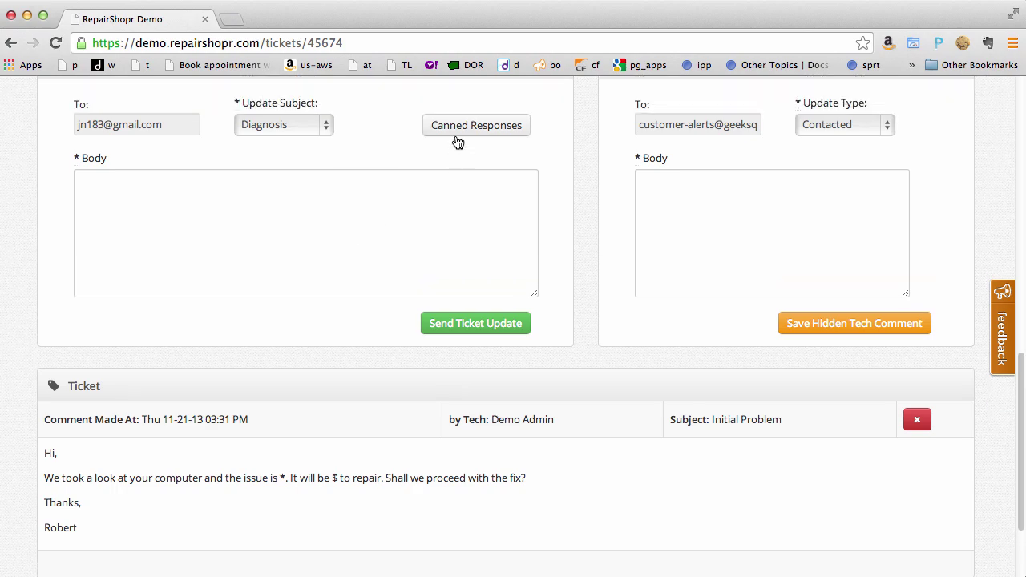
{"action": "left_click", "coordinate": [456, 133]}
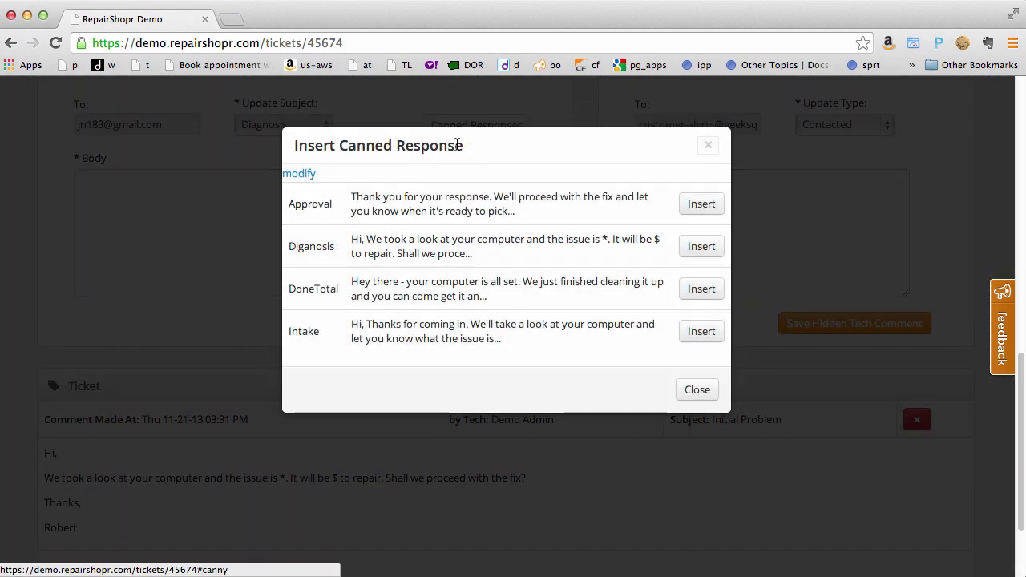
{"action": "left_click", "coordinate": [700, 247]}
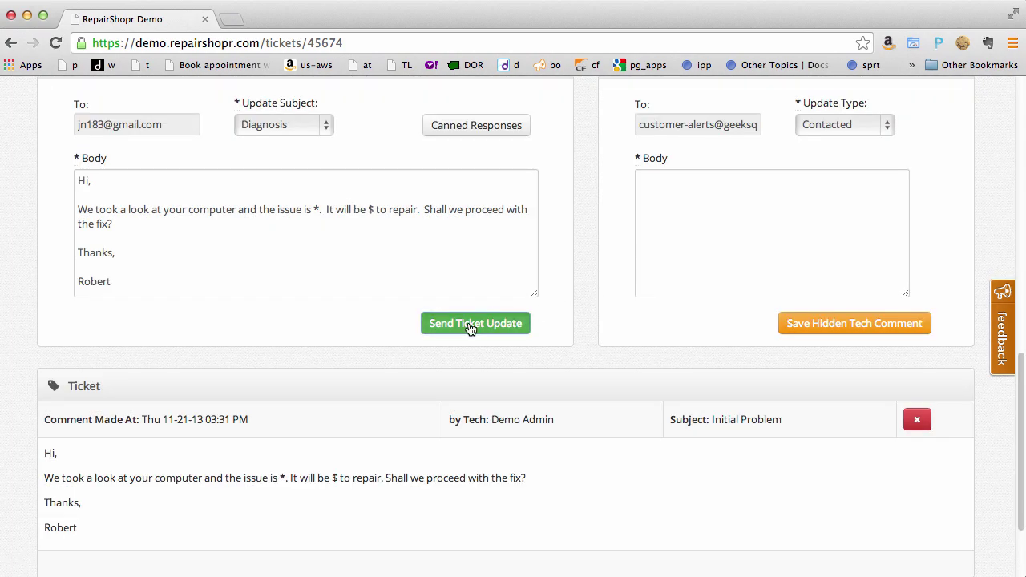
{"action": "left_click", "coordinate": [471, 325]}
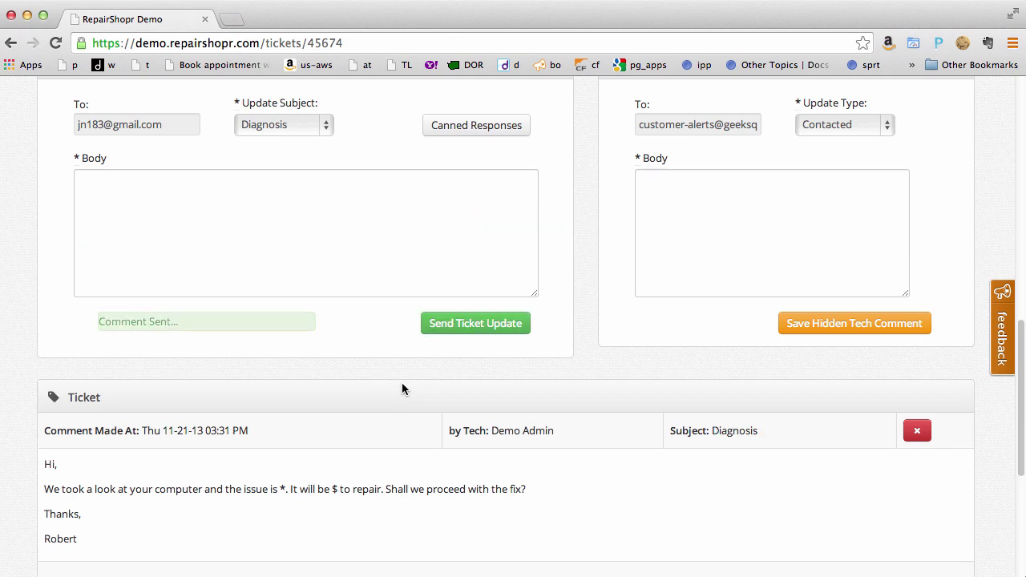
{"action": "scroll", "coordinate": [402, 385], "scroll_direction": "down", "scroll_amount": 5}
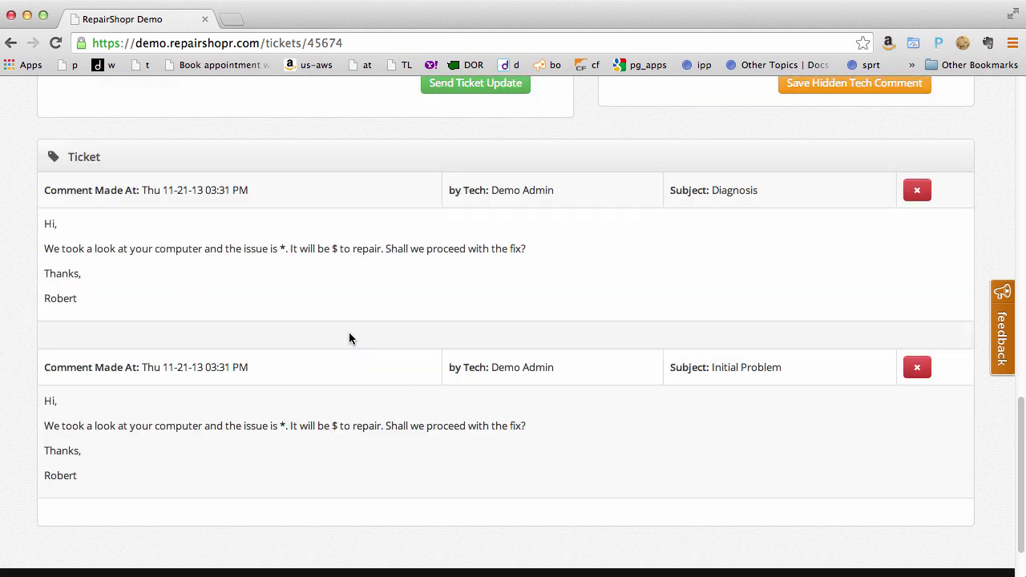
{"action": "scroll", "coordinate": [396, 280], "scroll_direction": "up", "scroll_amount": 10}
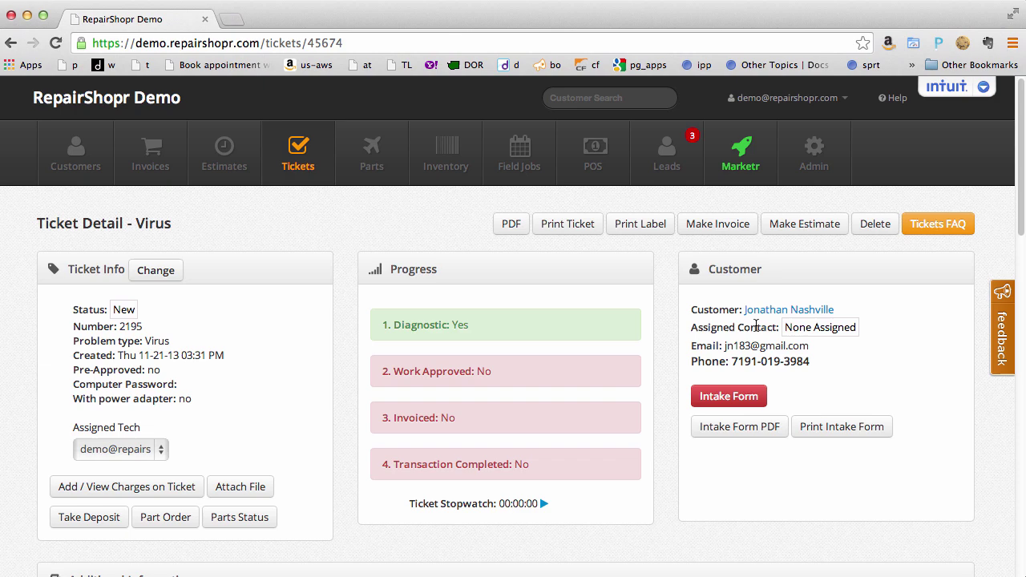
Add a new contact on the ticket's customer record and enter the contact's full name.
{"action": "left_click", "coordinate": [782, 310]}
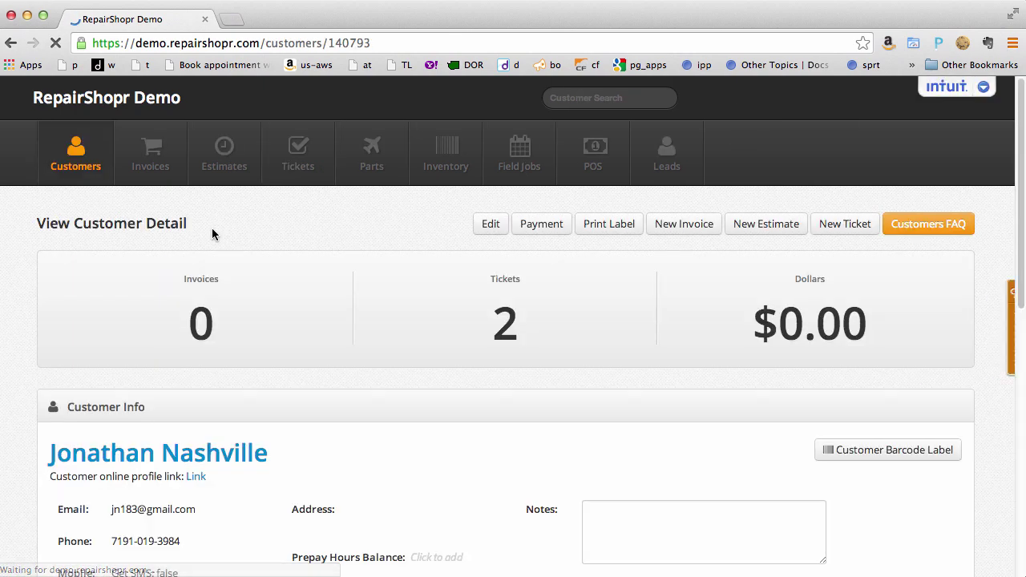
{"action": "scroll", "coordinate": [135, 249], "scroll_direction": "down", "scroll_amount": 8}
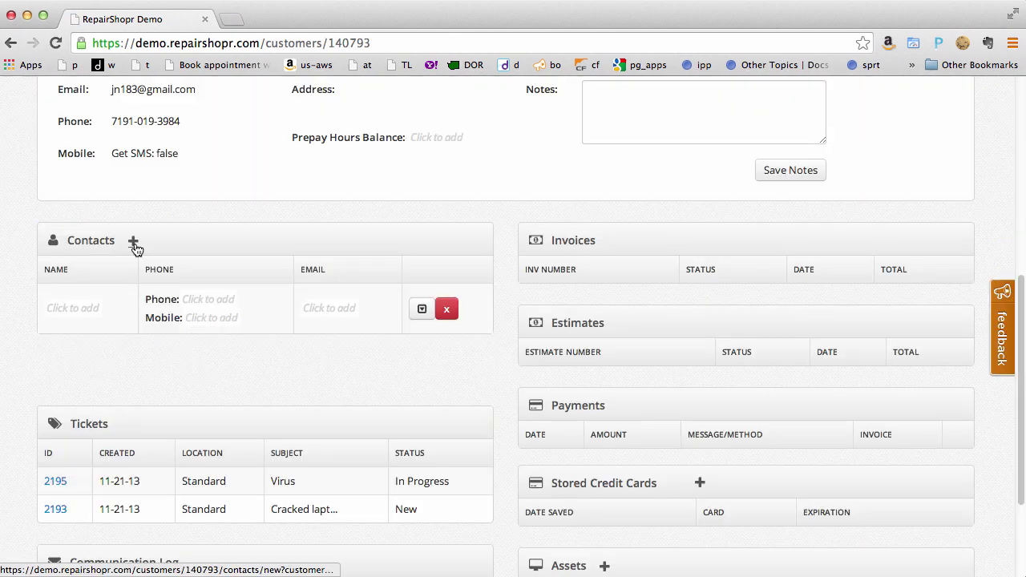
{"action": "left_click", "coordinate": [134, 242]}
{"action": "left_click", "coordinate": [92, 311]}
{"action": "type", "text": "John Smith"}
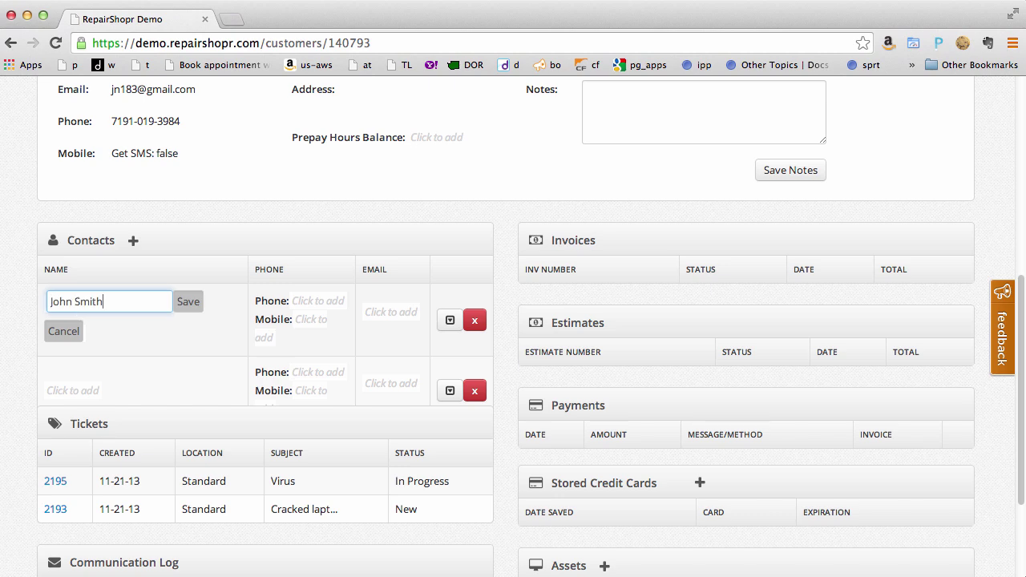
{"action": "key", "text": "Return"}
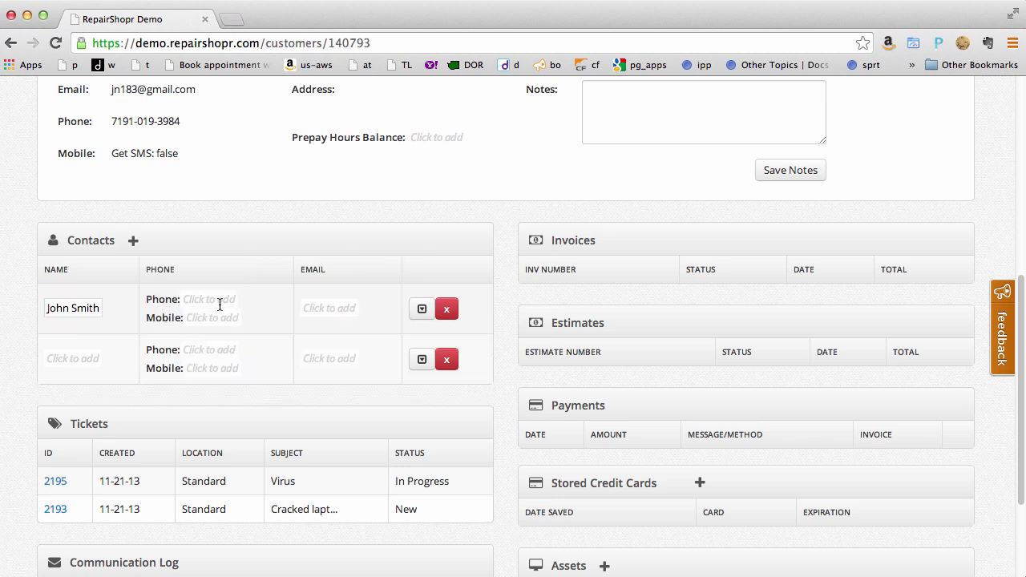
Fill in the contact's phone number and e-mail address, then return to ticket 2195.
{"action": "left_click", "coordinate": [221, 301]}
{"action": "type", "text": "4255551212"}
{"action": "key", "text": "Return"}
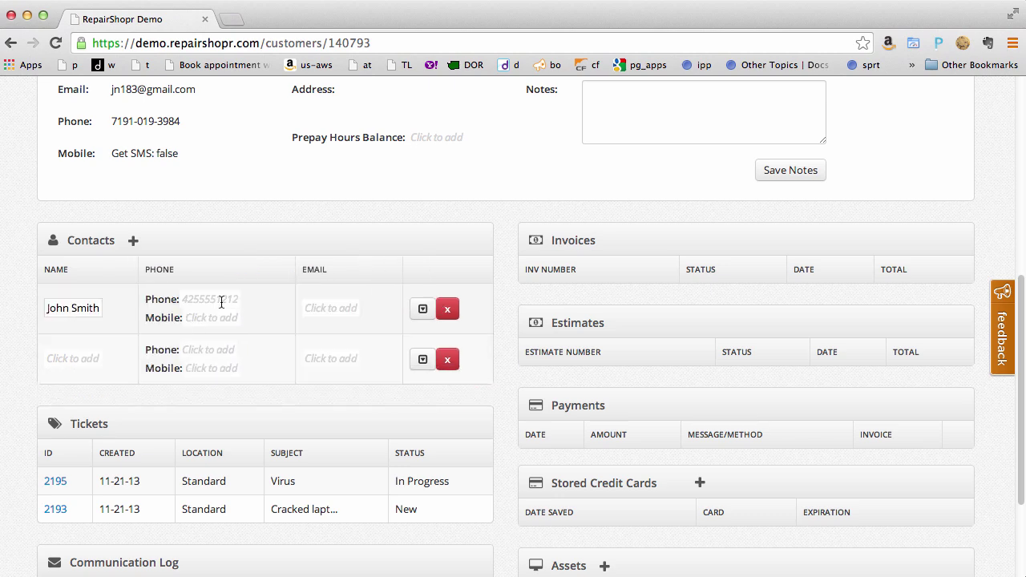
{"action": "left_click", "coordinate": [331, 308]}
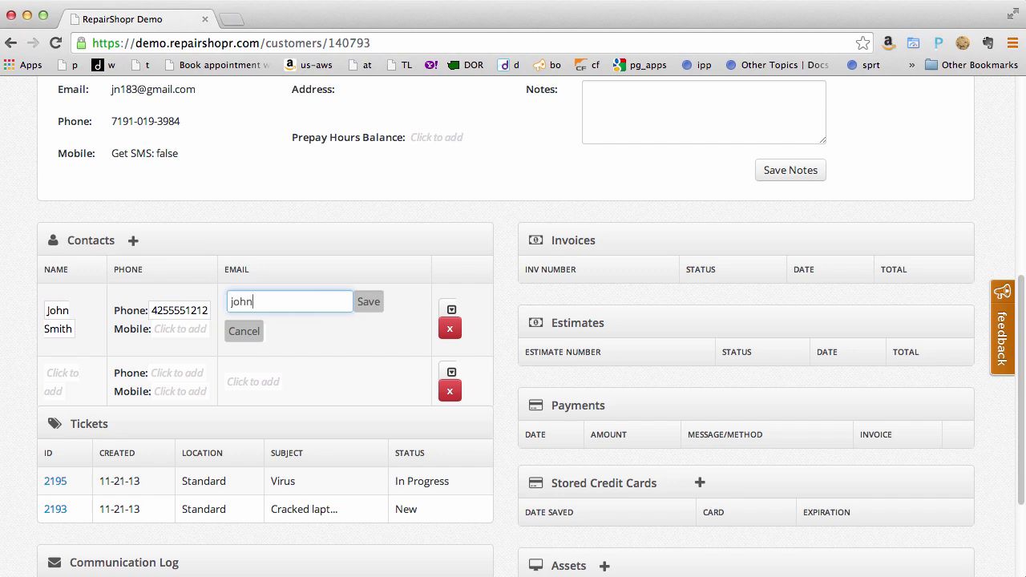
{"action": "key", "text": "Return"}
{"action": "left_click", "coordinate": [53, 482]}
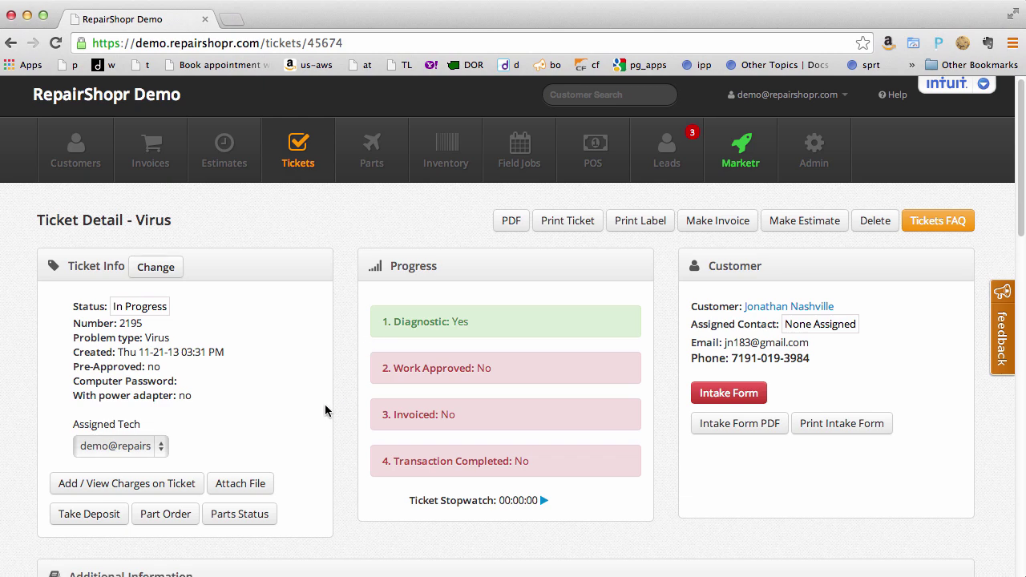
Add a Labor charge to the Virus ticket.
{"action": "left_click", "coordinate": [148, 485]}
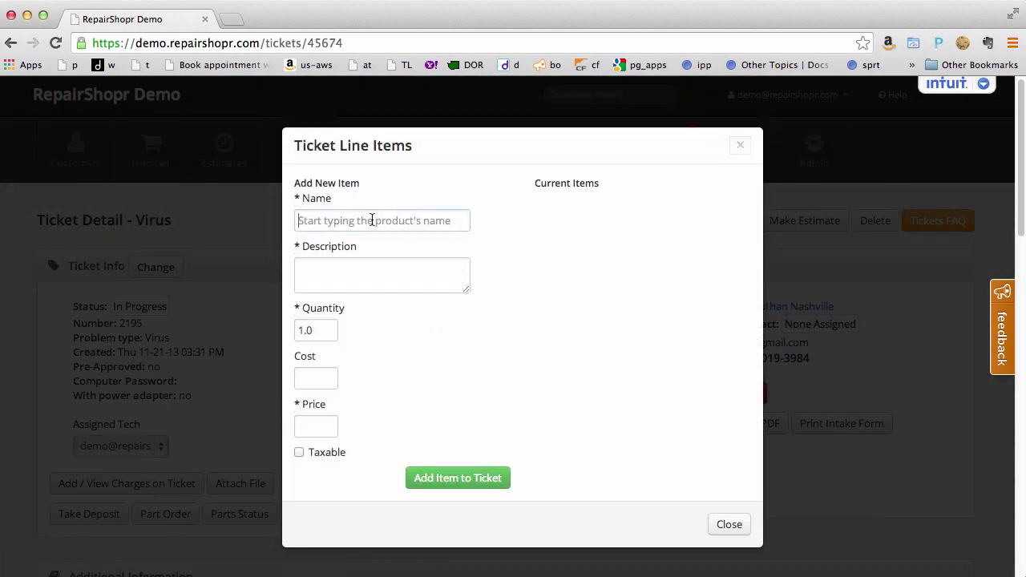
{"action": "type", "text": "lab"}
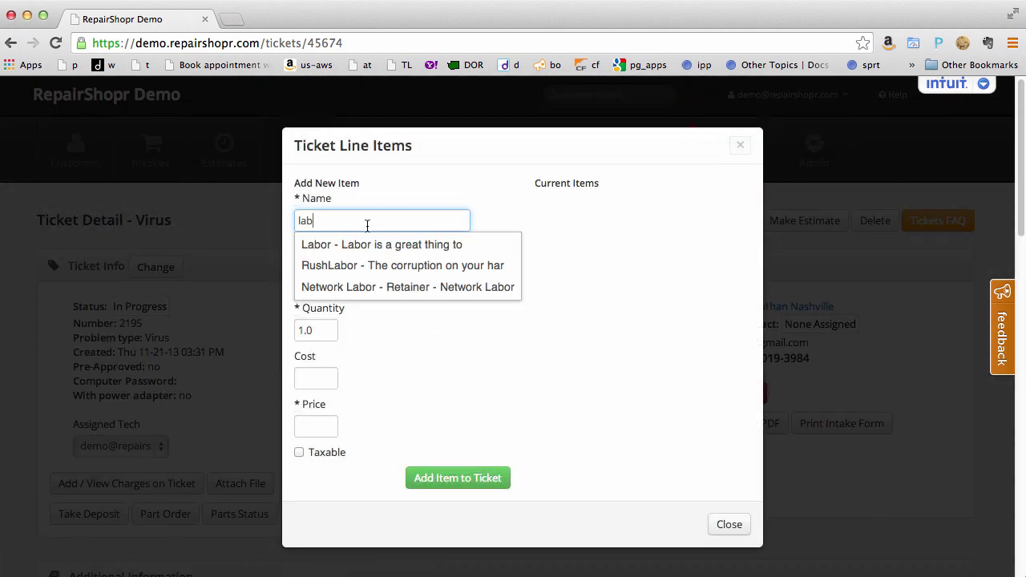
{"action": "left_click", "coordinate": [355, 239]}
{"action": "left_click", "coordinate": [434, 479]}
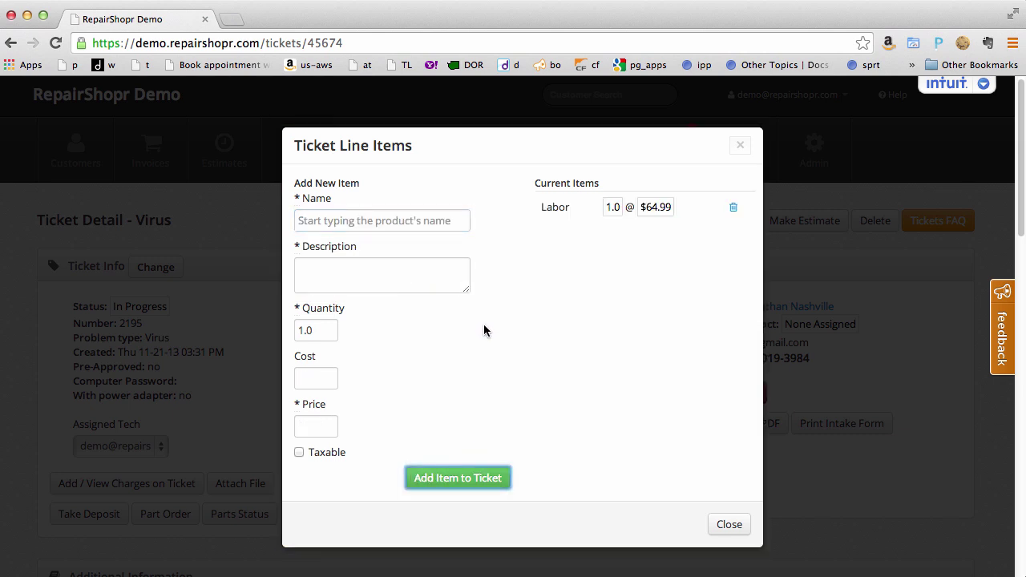
Add a PowerSupply charge at 29.99 and generate an invoice from the ticket.
{"action": "left_click", "coordinate": [349, 223]}
{"action": "type", "text": "p"}
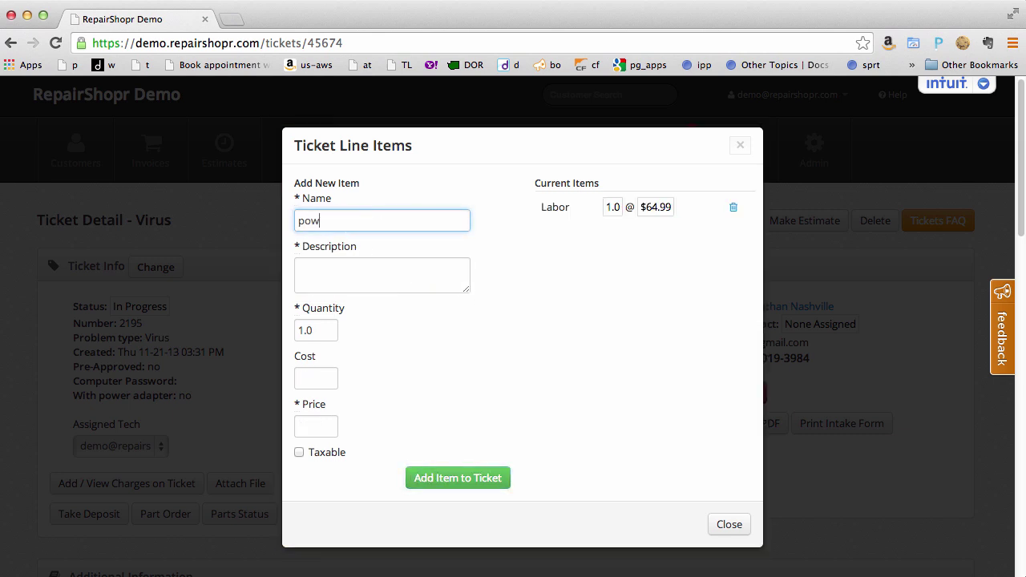
{"action": "type", "text": "ow"}
{"action": "left_click", "coordinate": [347, 251]}
{"action": "left_click", "coordinate": [434, 479]}
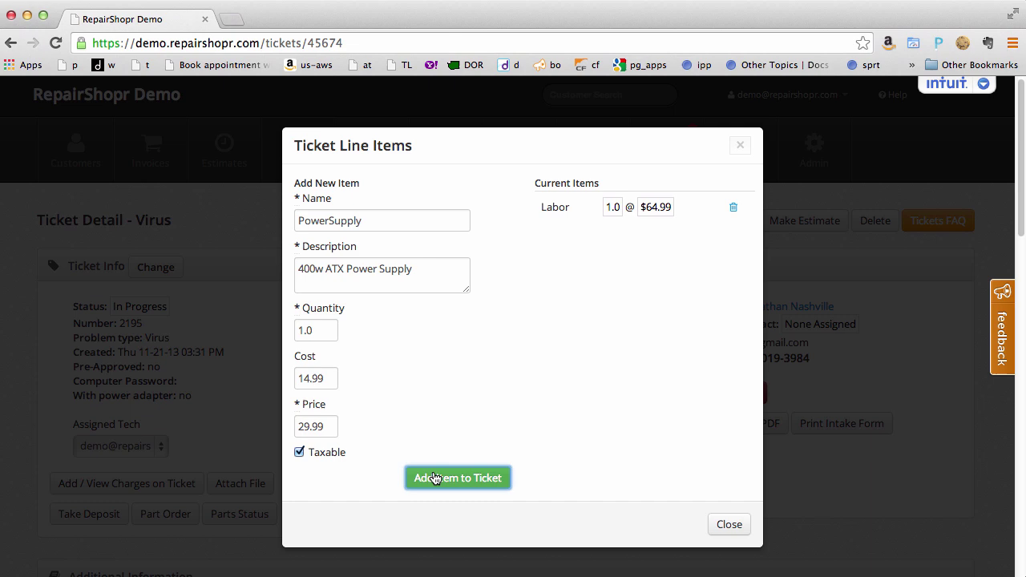
{"action": "left_click", "coordinate": [726, 529]}
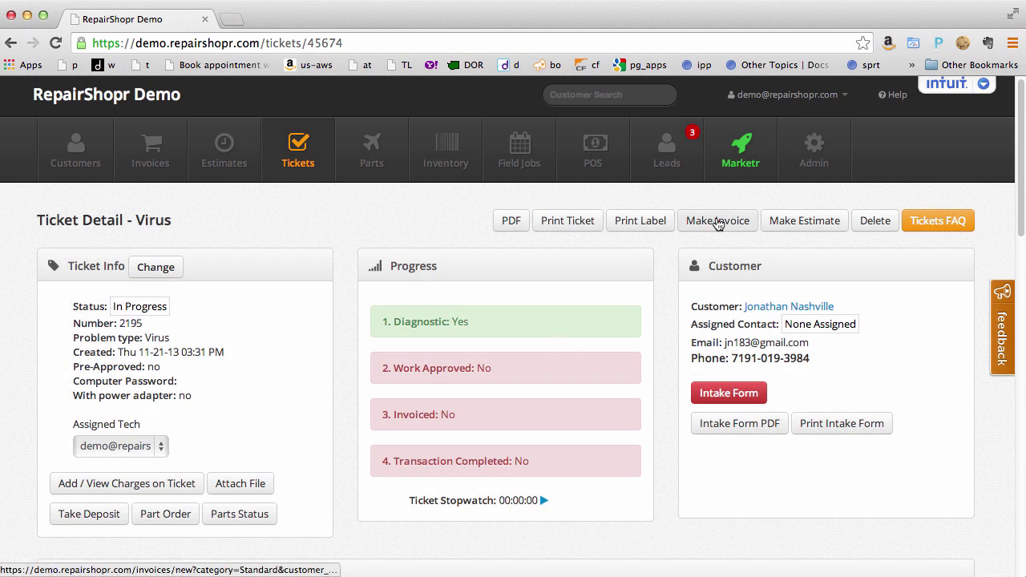
{"action": "left_click", "coordinate": [718, 223]}
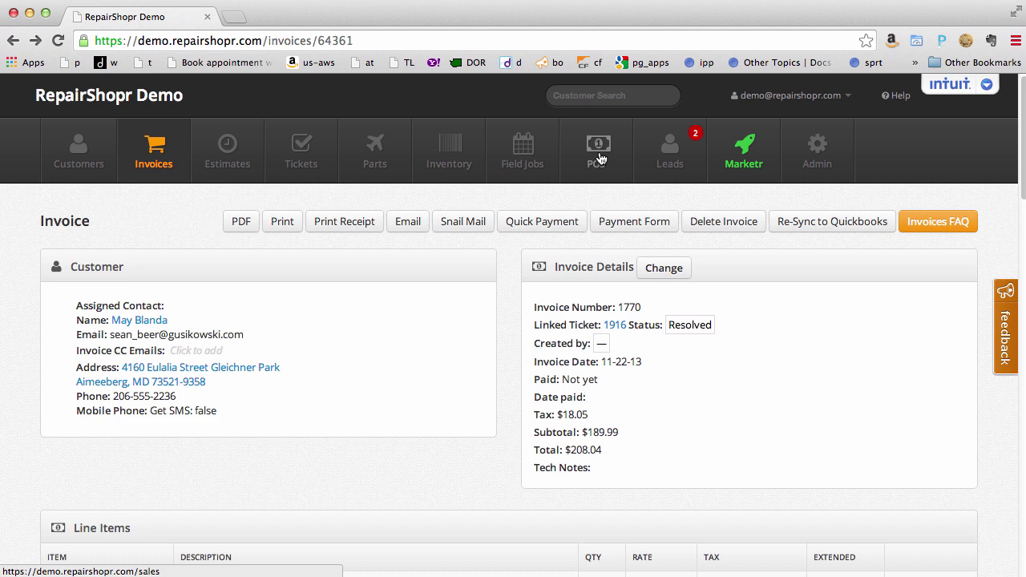
Sell a Charger at the POS and take a $76.34 cash payment, marking invoice 1754 paid.
{"action": "left_click", "coordinate": [600, 158]}
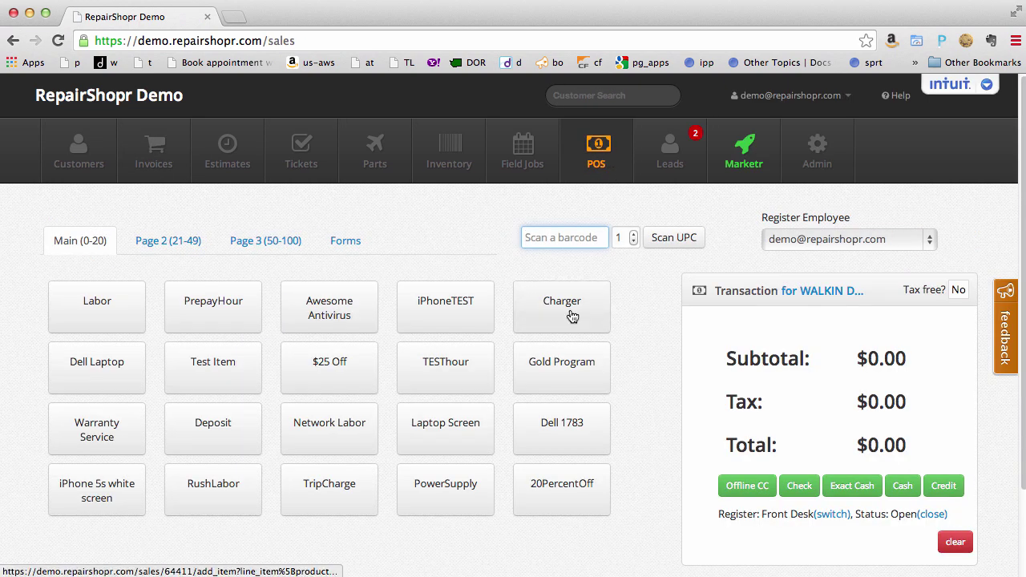
{"action": "left_click", "coordinate": [572, 317]}
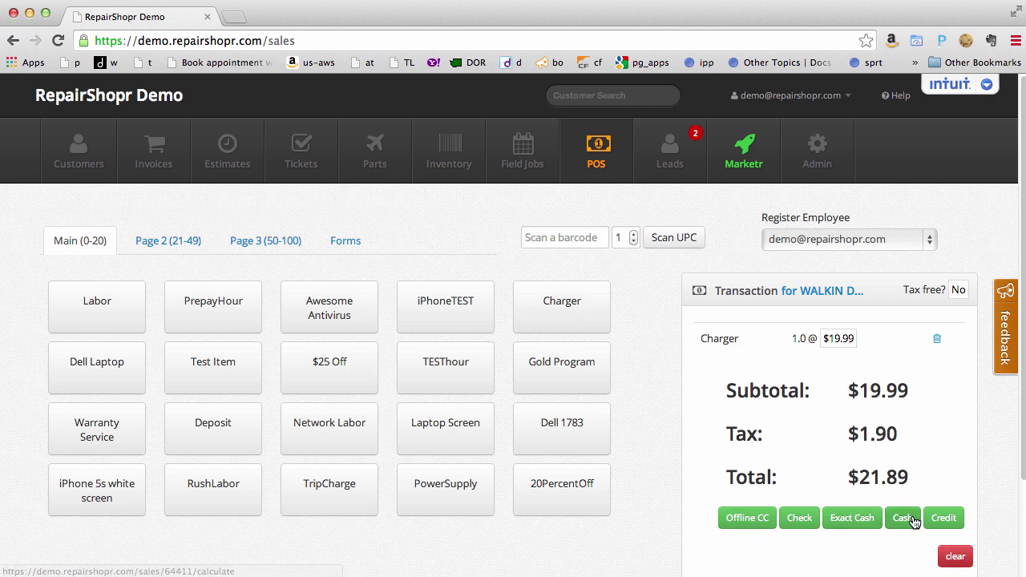
{"action": "left_click", "coordinate": [942, 518]}
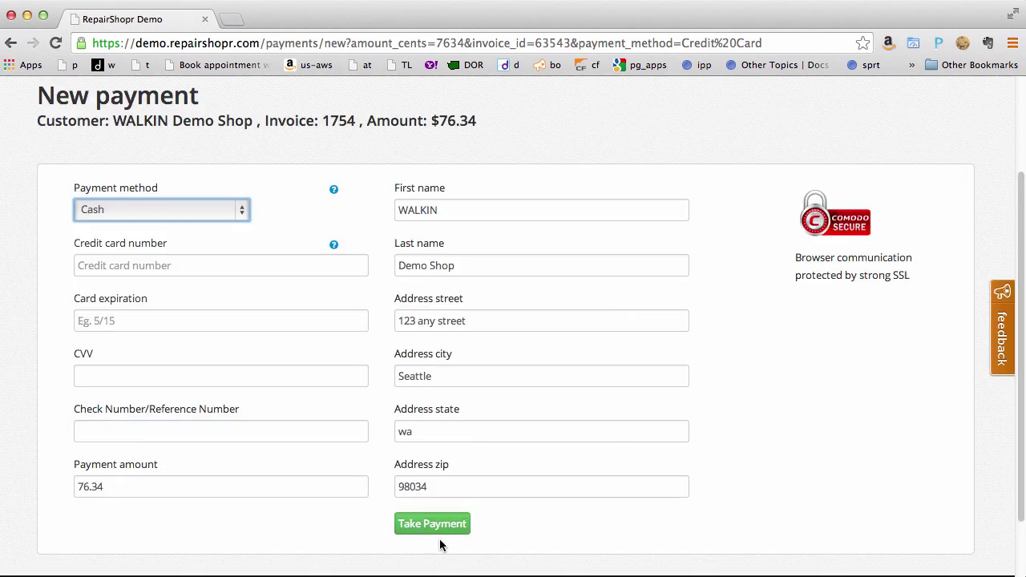
{"action": "left_click", "coordinate": [427, 523]}
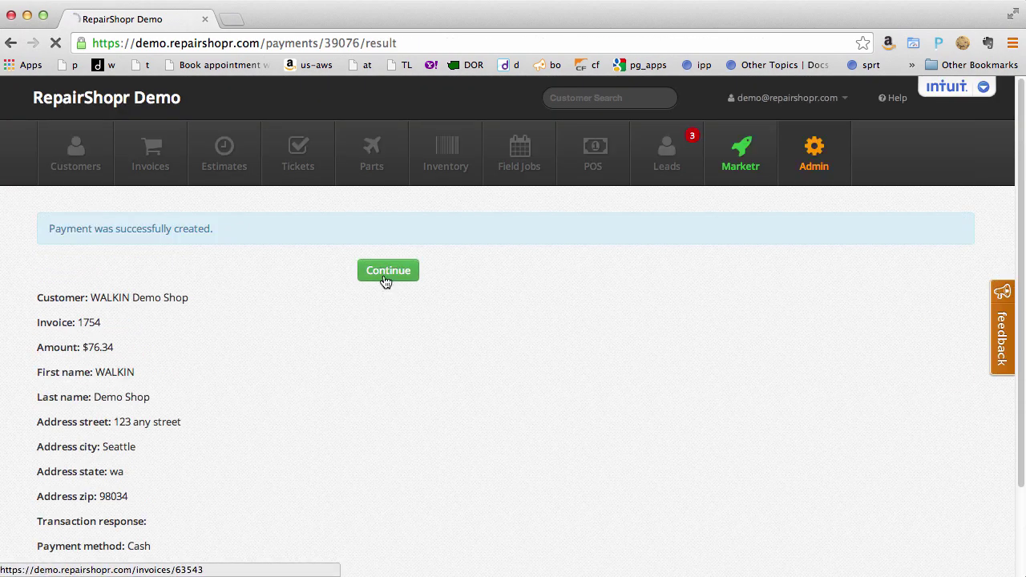
{"action": "left_click", "coordinate": [386, 273]}
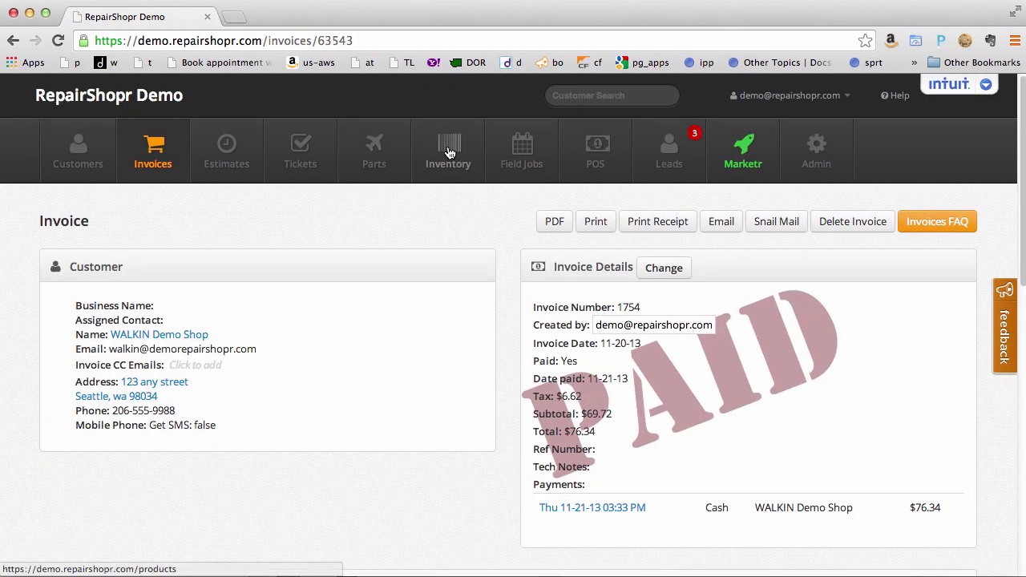
Change PowerSupply's inventory quantity from 0 to 5.
{"action": "left_click", "coordinate": [450, 153]}
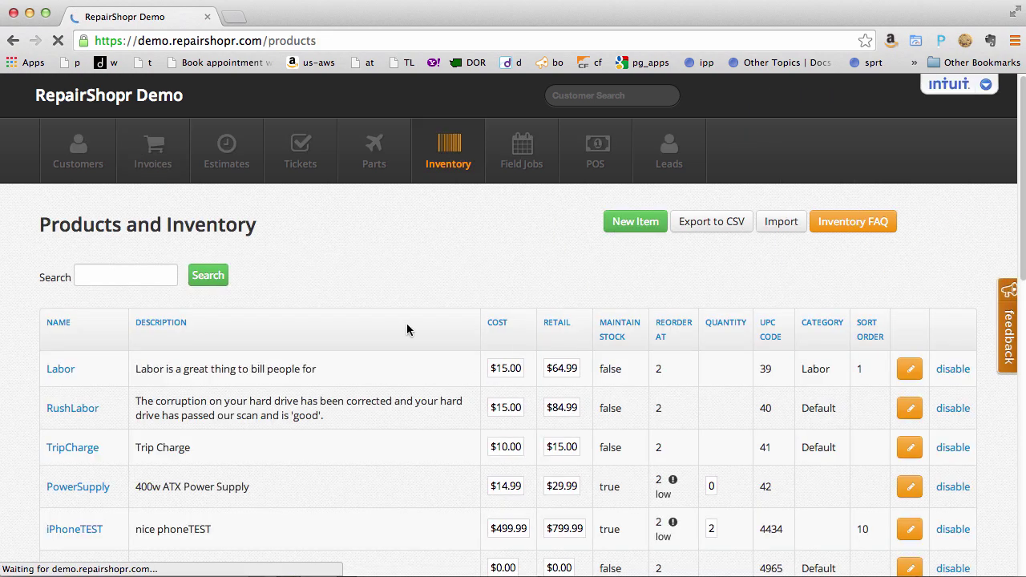
{"action": "scroll", "coordinate": [687, 389], "scroll_direction": "down", "scroll_amount": 2}
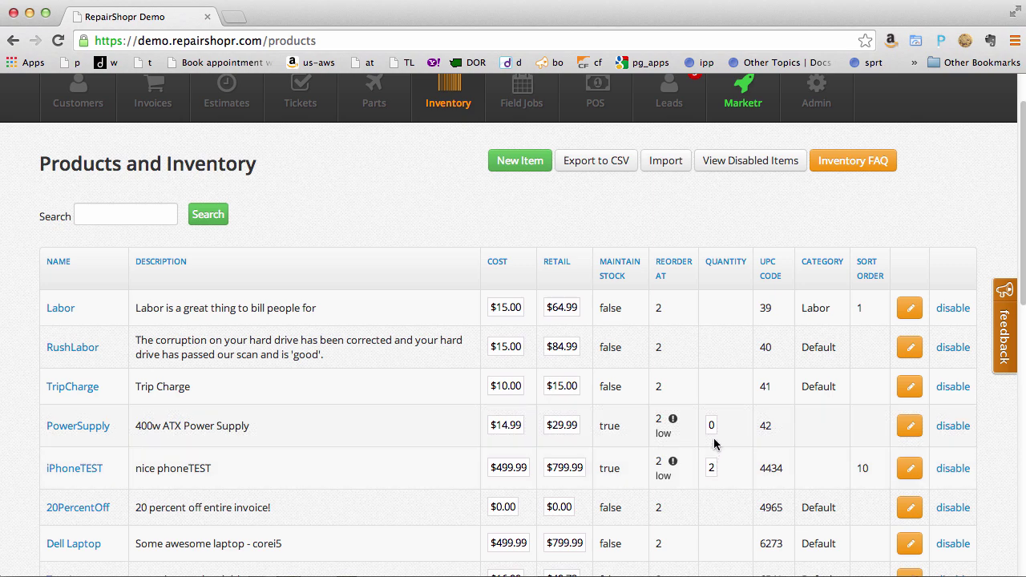
{"action": "left_click", "coordinate": [713, 426]}
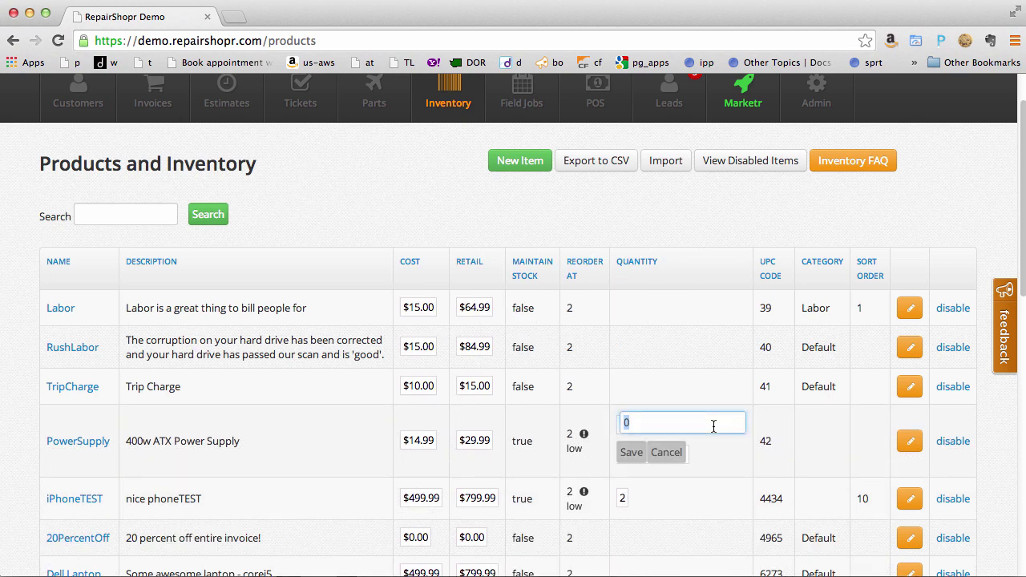
{"action": "left_click", "coordinate": [630, 451]}
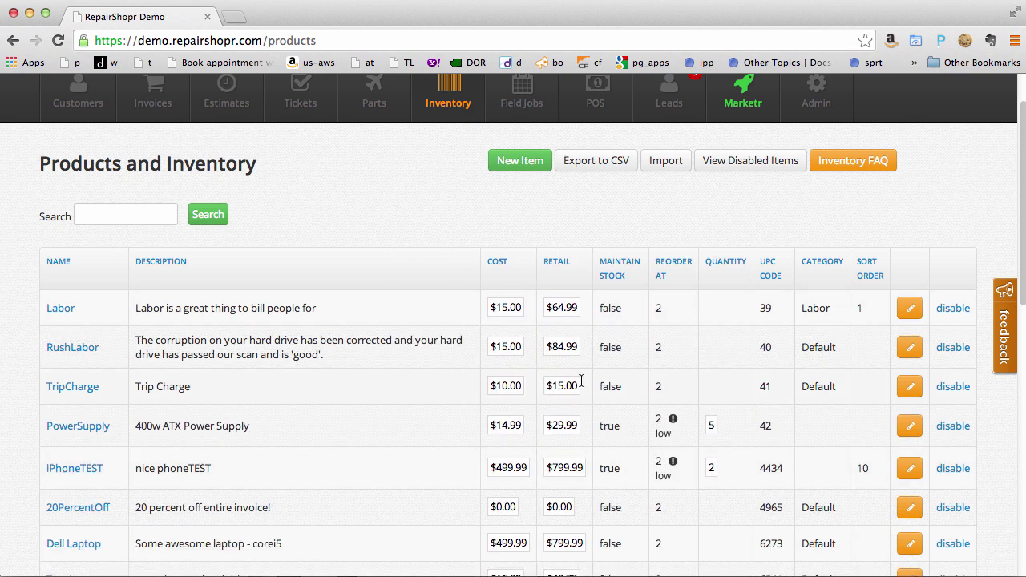
{"action": "scroll", "coordinate": [433, 365], "scroll_direction": "up", "scroll_amount": 2}
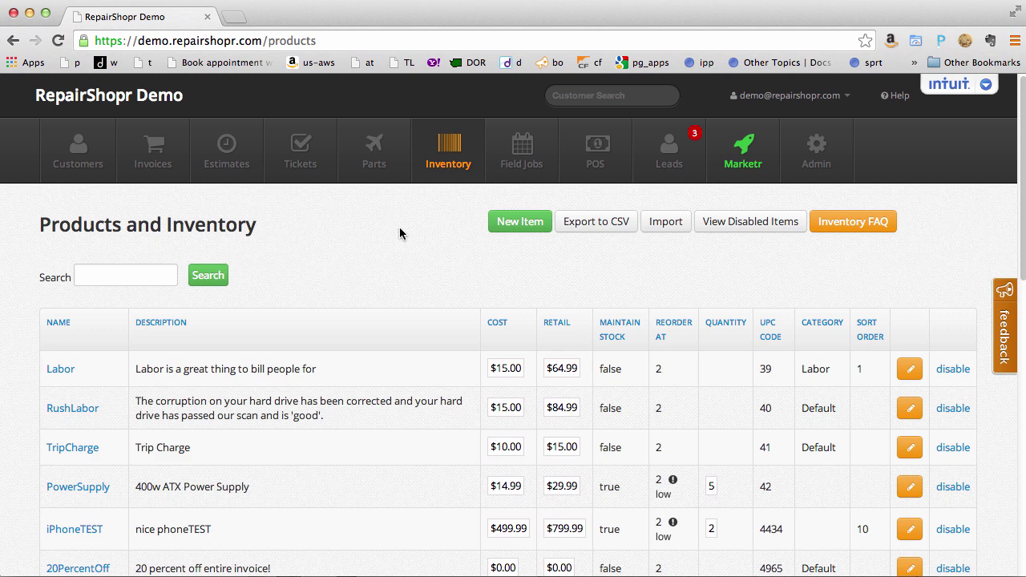
Move Friday 11/22's 'laptop with fbi' field job from 5am to 10am in the calendar.
{"action": "left_click", "coordinate": [522, 152]}
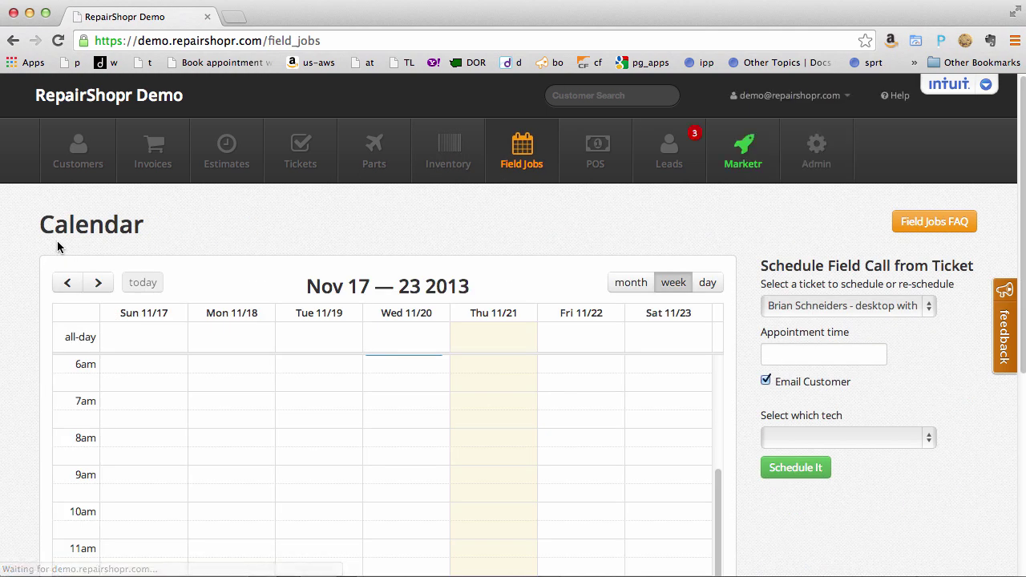
{"action": "scroll", "coordinate": [24, 248], "scroll_direction": "down", "scroll_amount": 2}
{"action": "scroll", "coordinate": [23, 250], "scroll_direction": "down", "scroll_amount": 3}
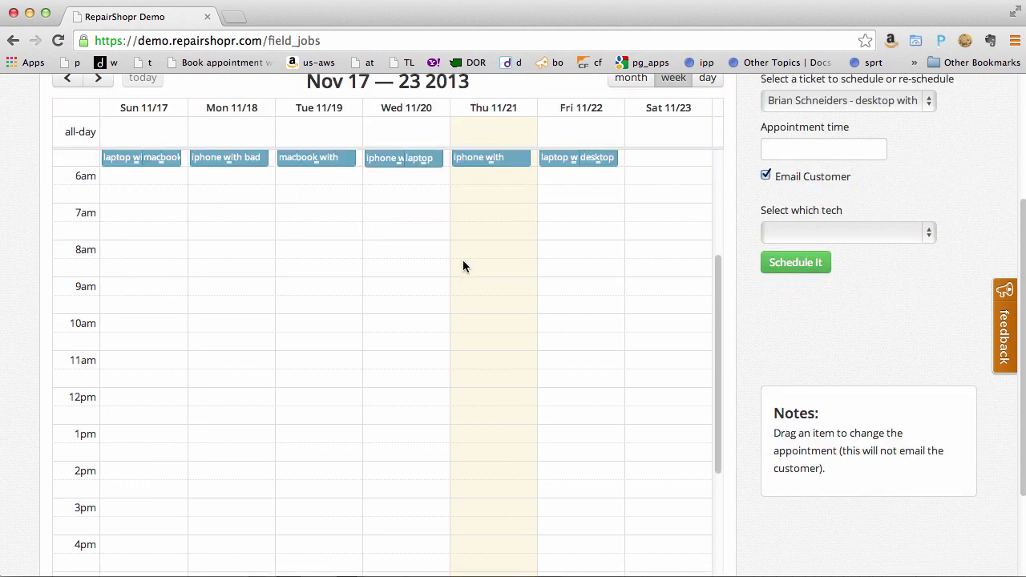
{"action": "left_click_drag", "start_coordinate": [554, 178], "coordinate": [587, 383]}
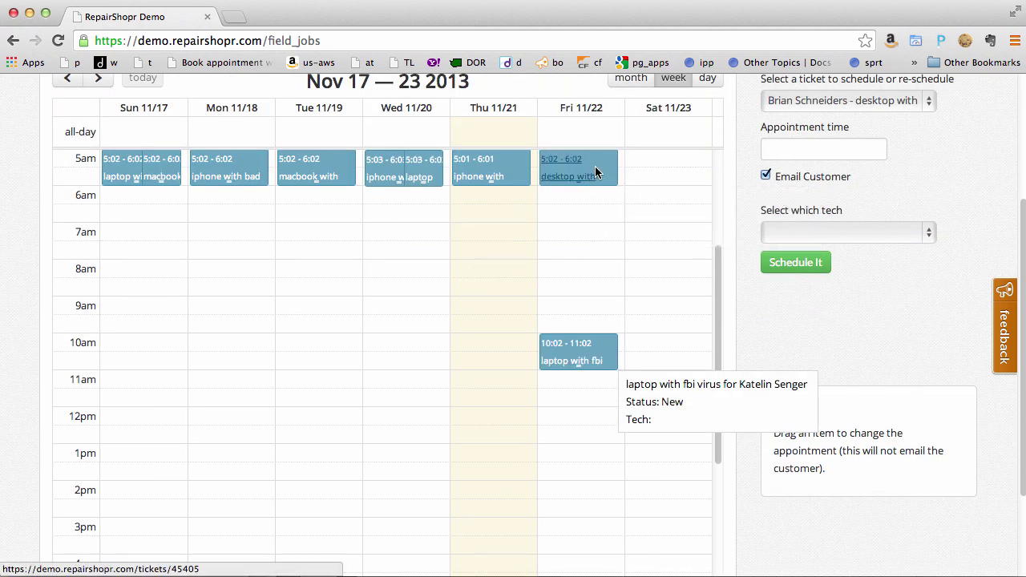
{"action": "scroll", "coordinate": [778, 325], "scroll_direction": "down", "scroll_amount": 1}
{"action": "scroll", "coordinate": [778, 319], "scroll_direction": "up", "scroll_amount": 3}
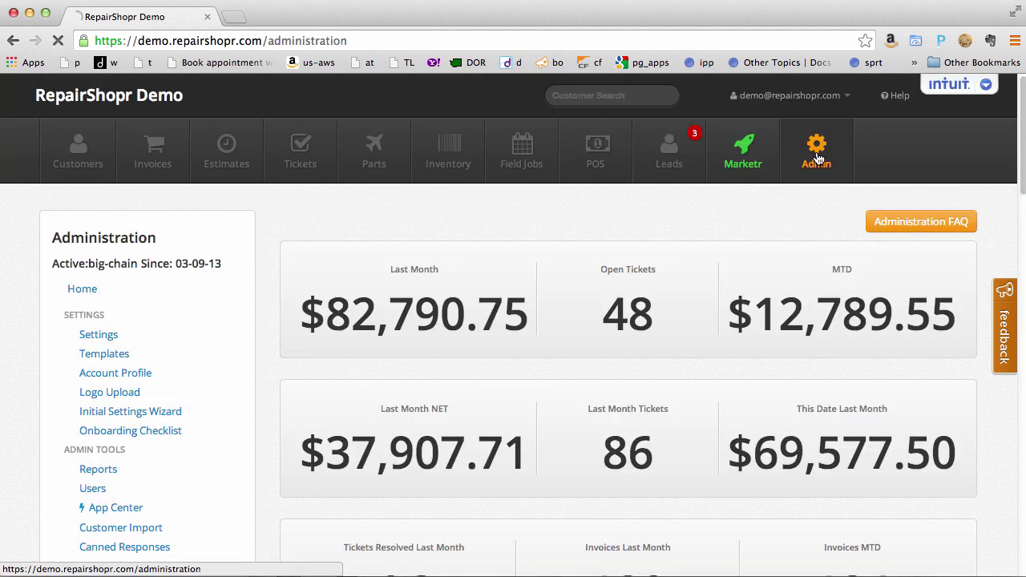
{"action": "left_click", "coordinate": [110, 510]}
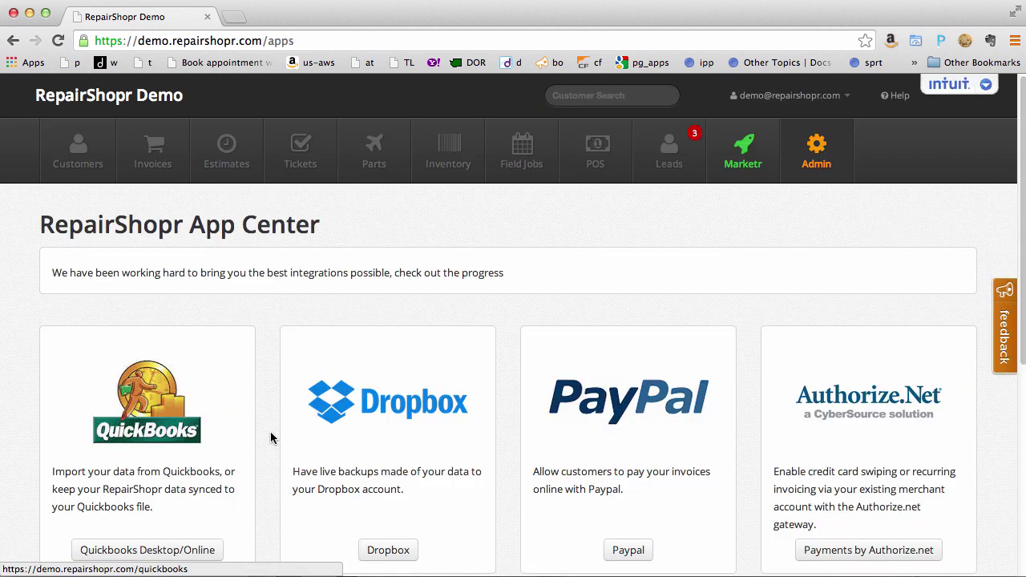
{"action": "scroll", "coordinate": [181, 384], "scroll_direction": "down", "scroll_amount": 3}
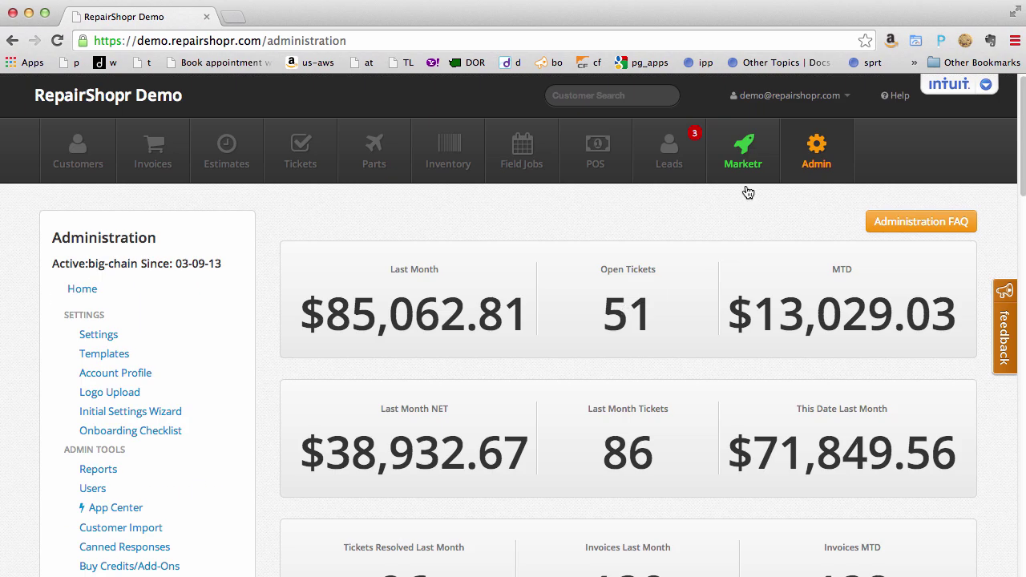
{"action": "left_click", "coordinate": [744, 169]}
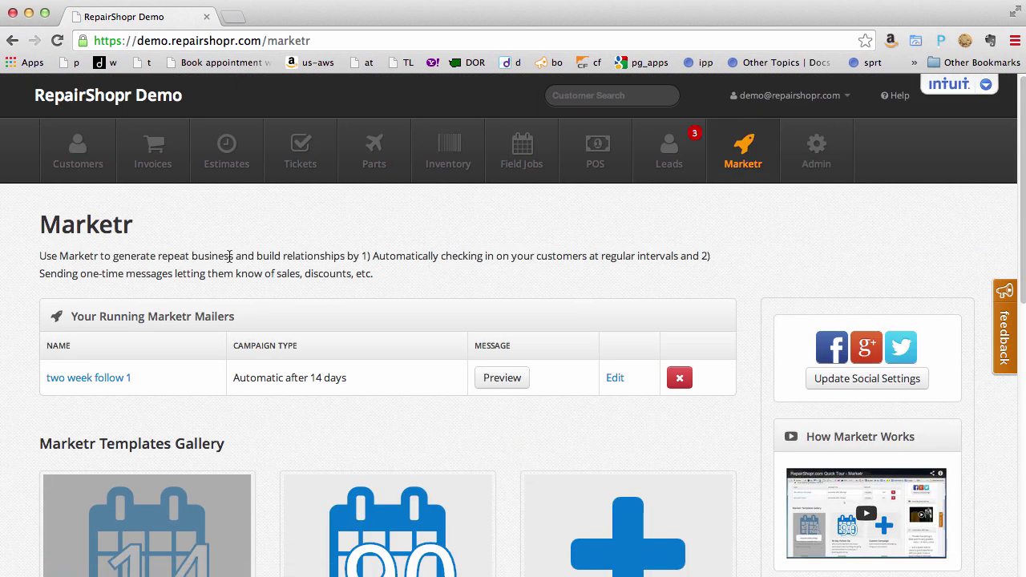
{"action": "scroll", "coordinate": [38, 271], "scroll_direction": "down", "scroll_amount": 5}
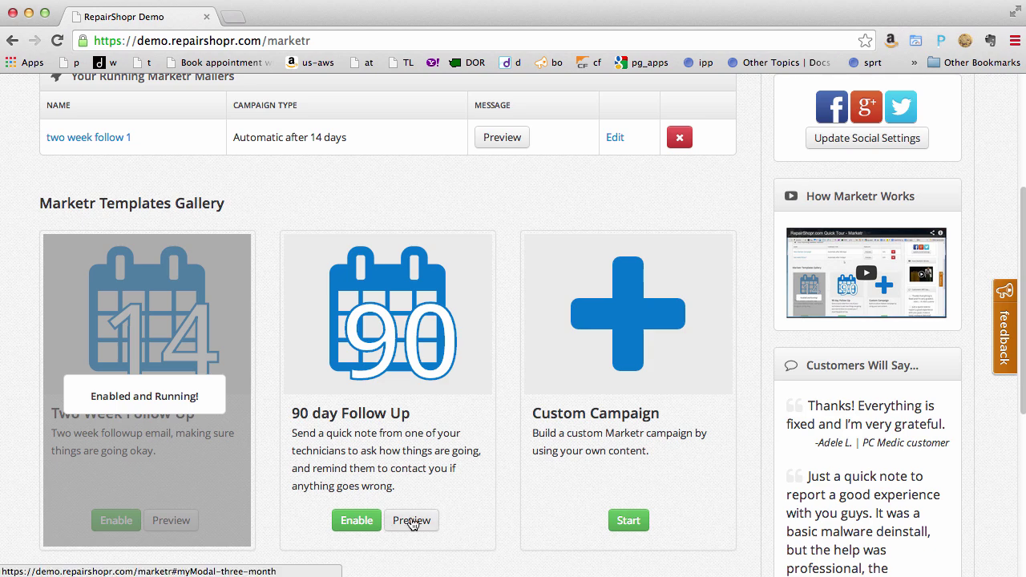
{"action": "left_click", "coordinate": [412, 522]}
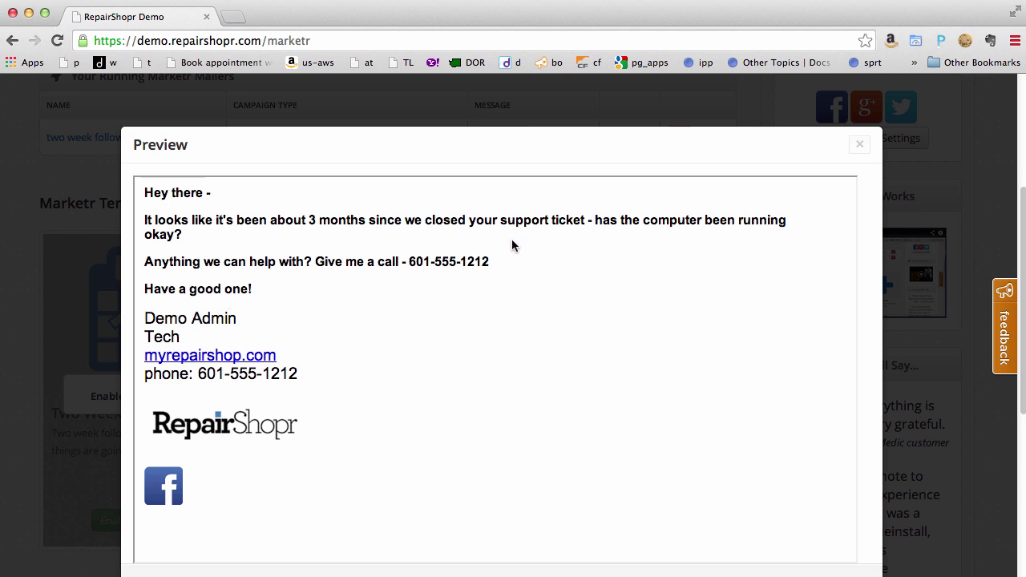
{"action": "left_click", "coordinate": [860, 146]}
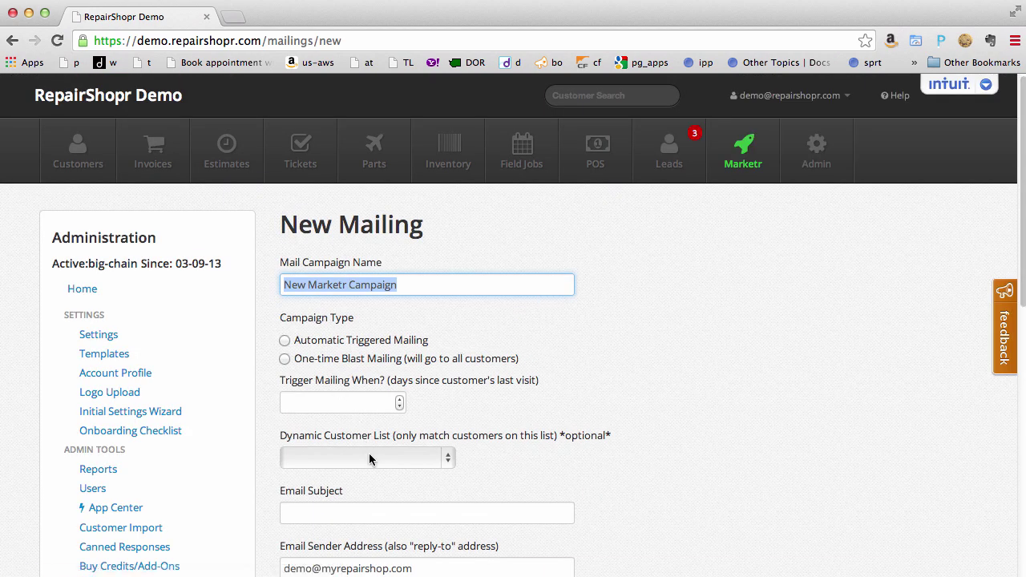
Review the Dynamic Customer List options for the custom campaign, then go back.
{"action": "left_click", "coordinate": [371, 455]}
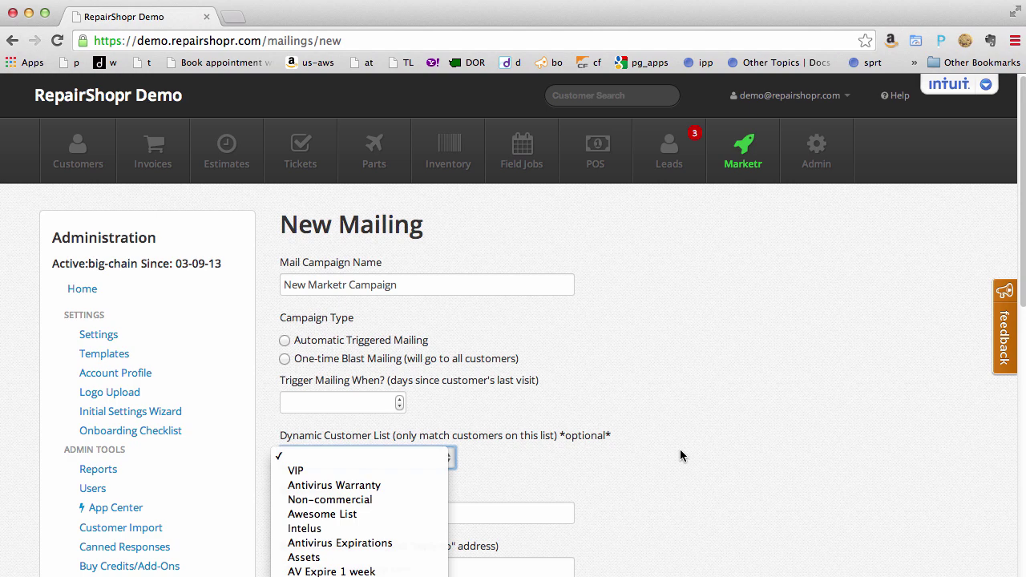
{"action": "left_click", "coordinate": [653, 468]}
{"action": "key", "text": "BackSpace"}
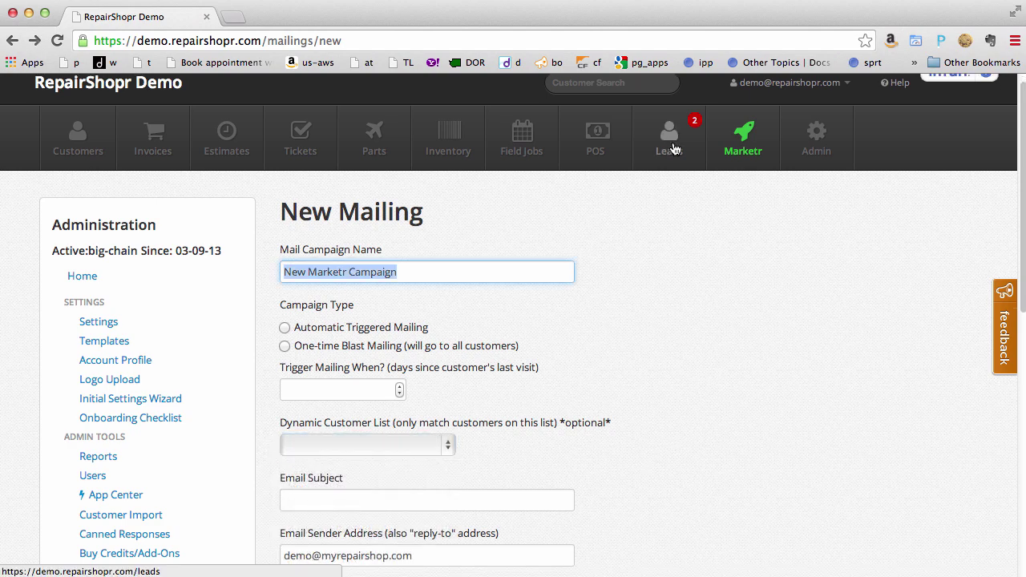
Inspect the first lead's details and convert-to-customer-or-ticket page, then return to Fresh Leads.
{"action": "left_click", "coordinate": [672, 149]}
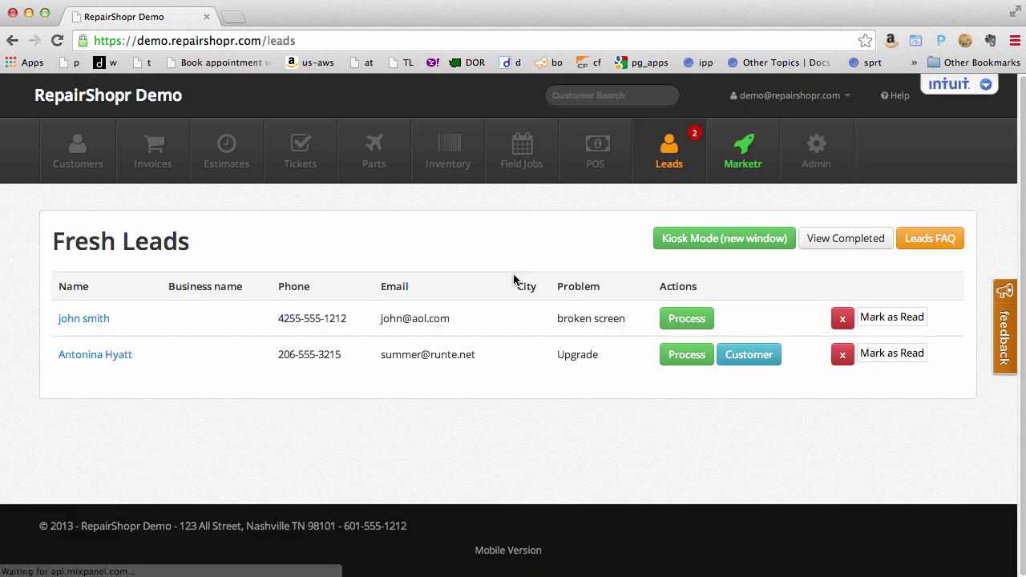
{"action": "left_click", "coordinate": [84, 318]}
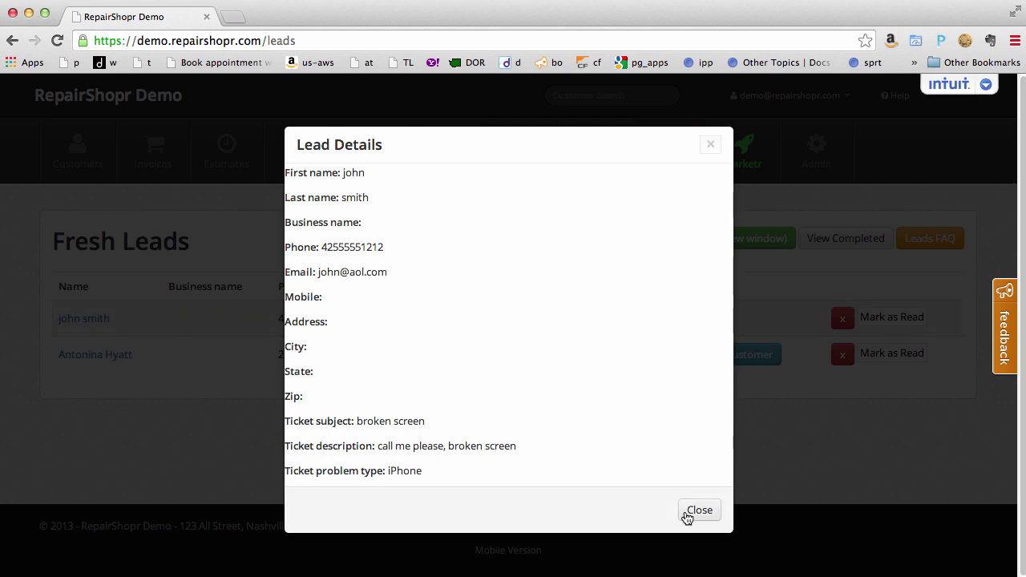
{"action": "left_click", "coordinate": [693, 513]}
{"action": "left_click", "coordinate": [697, 320]}
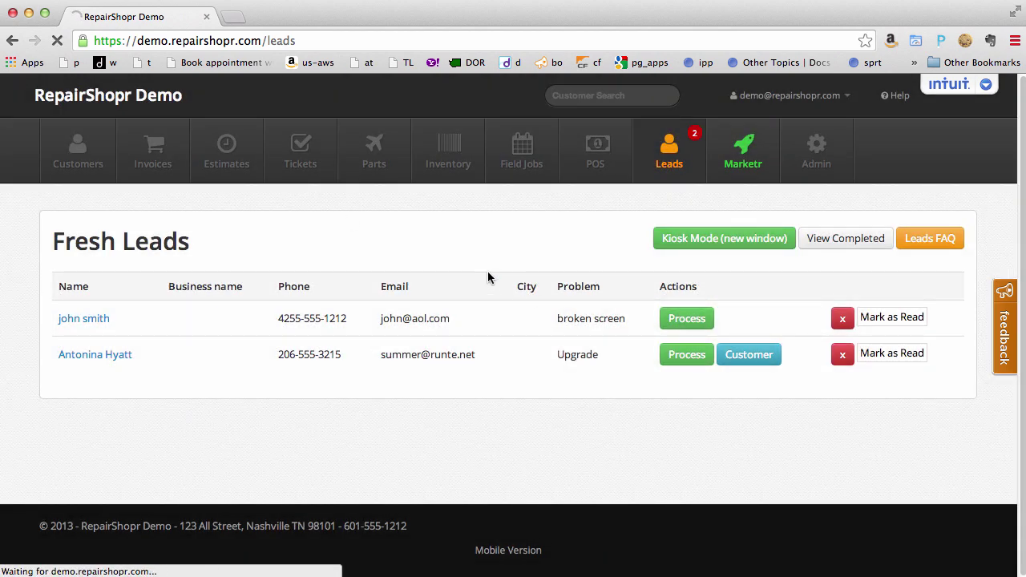
{"action": "scroll", "coordinate": [550, 298], "scroll_direction": "down", "scroll_amount": 3}
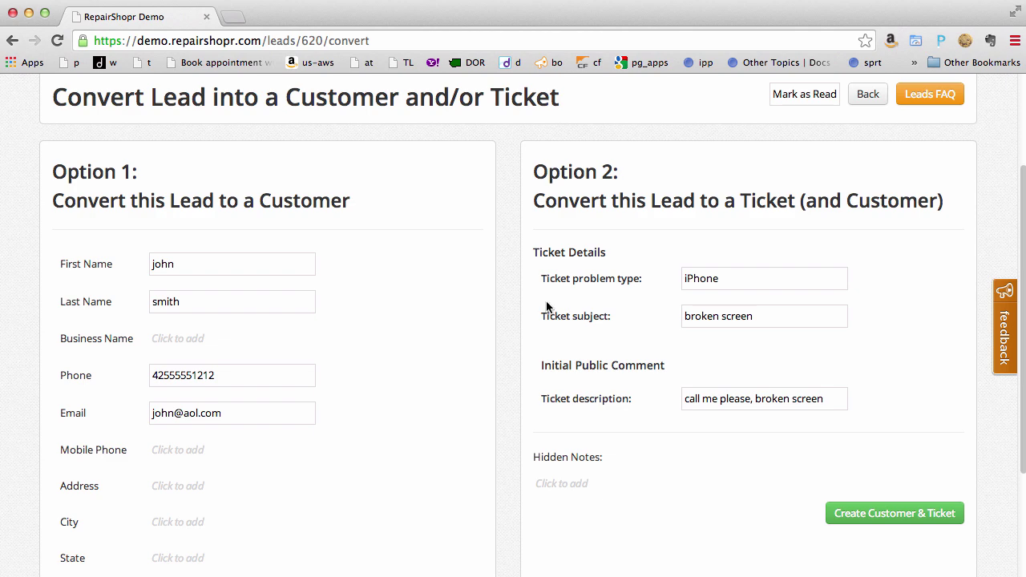
{"action": "scroll", "coordinate": [577, 303], "scroll_direction": "up", "scroll_amount": 3}
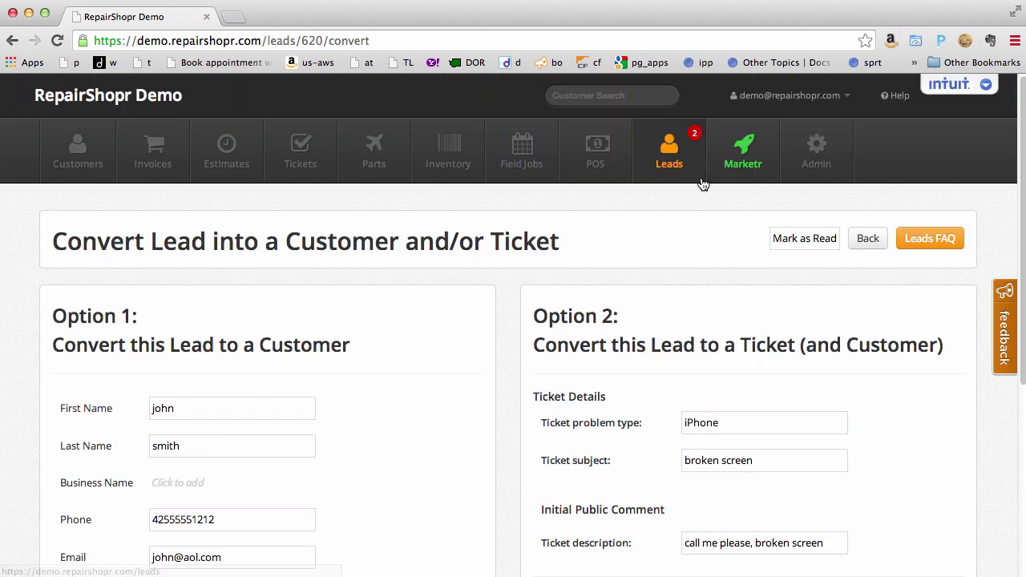
{"action": "left_click", "coordinate": [676, 164]}
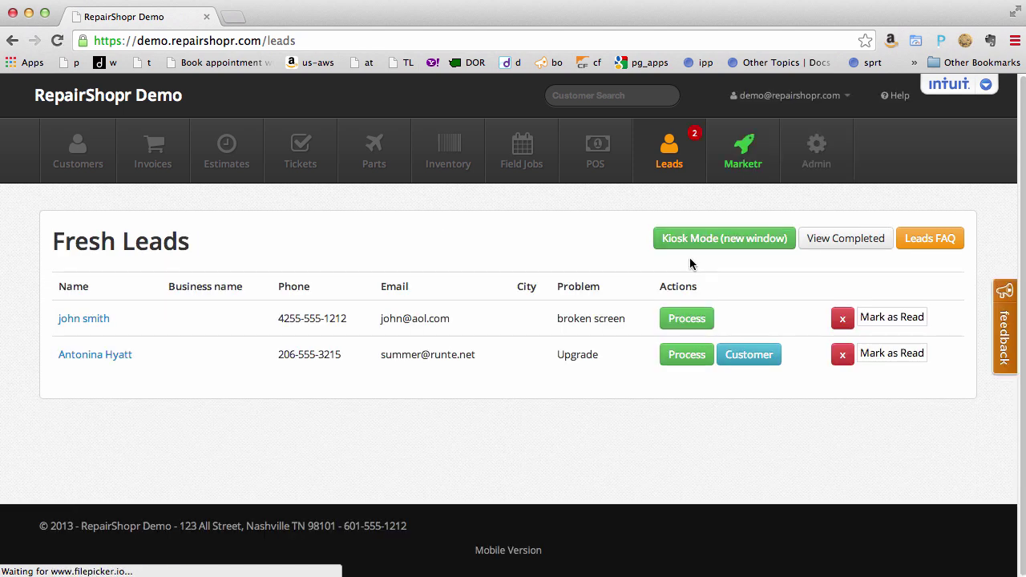
{"action": "left_click", "coordinate": [724, 239]}
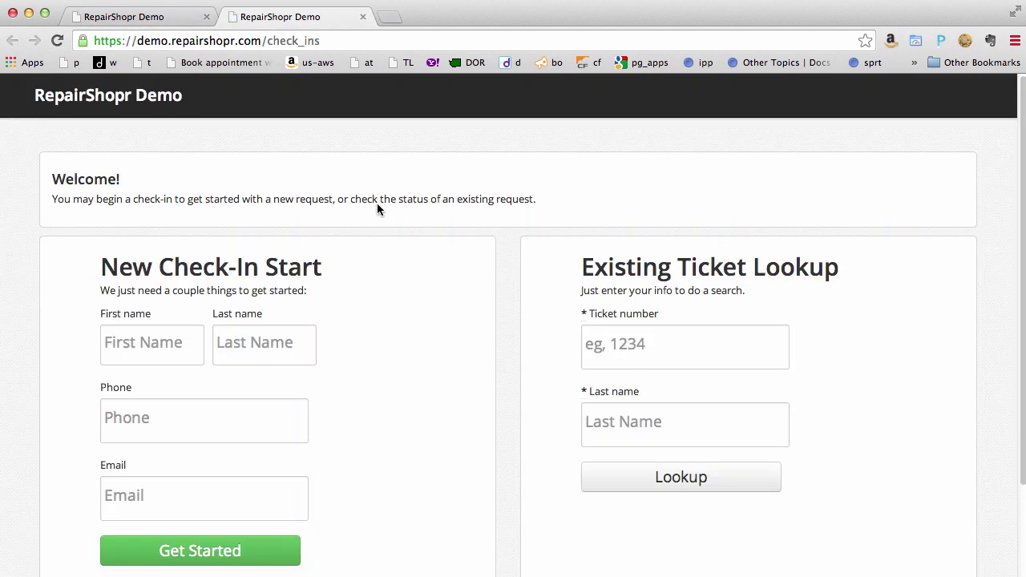
{"action": "scroll", "coordinate": [272, 312], "scroll_direction": "down", "scroll_amount": 1}
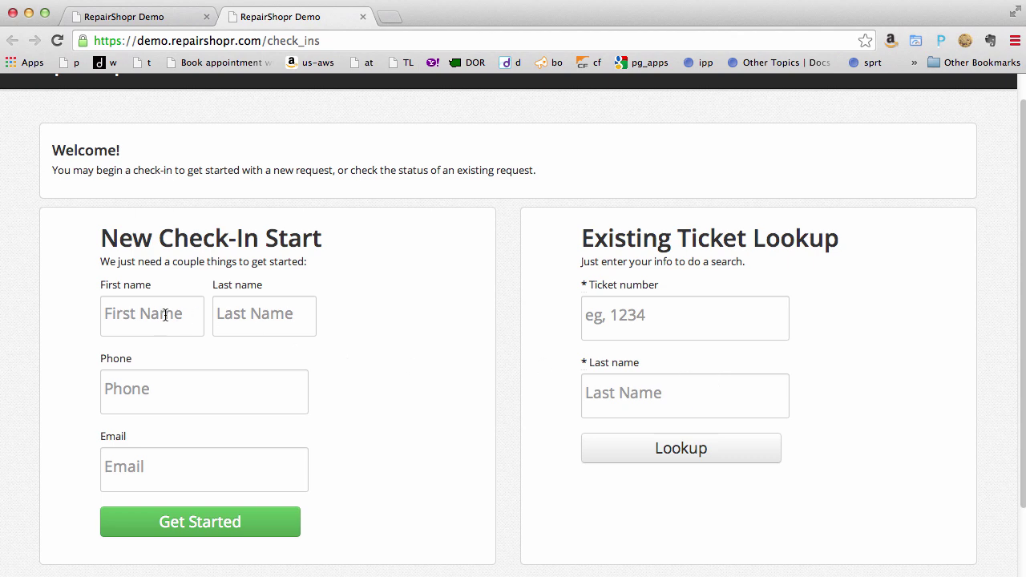
{"action": "scroll", "coordinate": [225, 358], "scroll_direction": "up", "scroll_amount": 1}
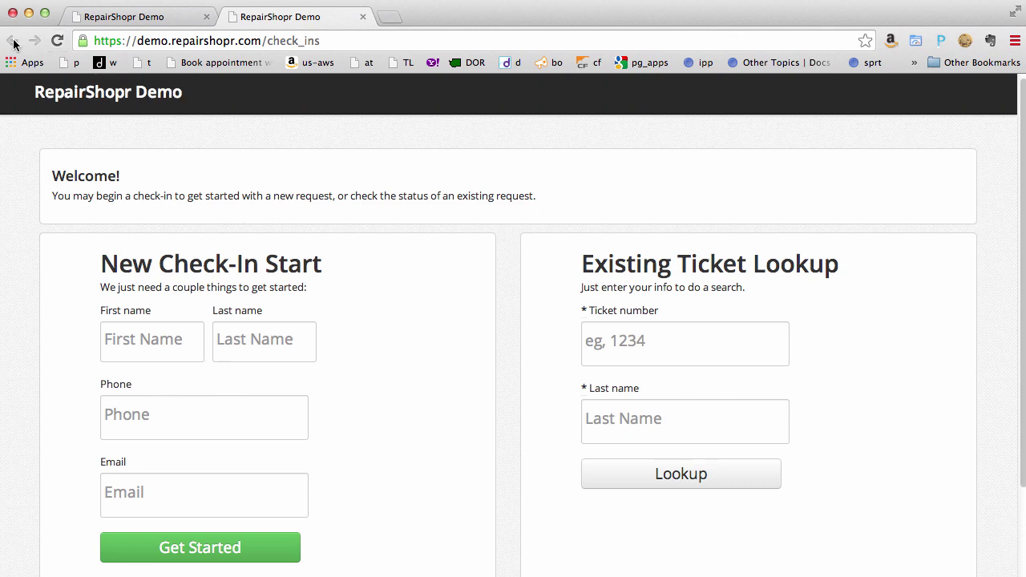
{"action": "left_click", "coordinate": [363, 16]}
{"action": "double_click", "coordinate": [281, 42]}
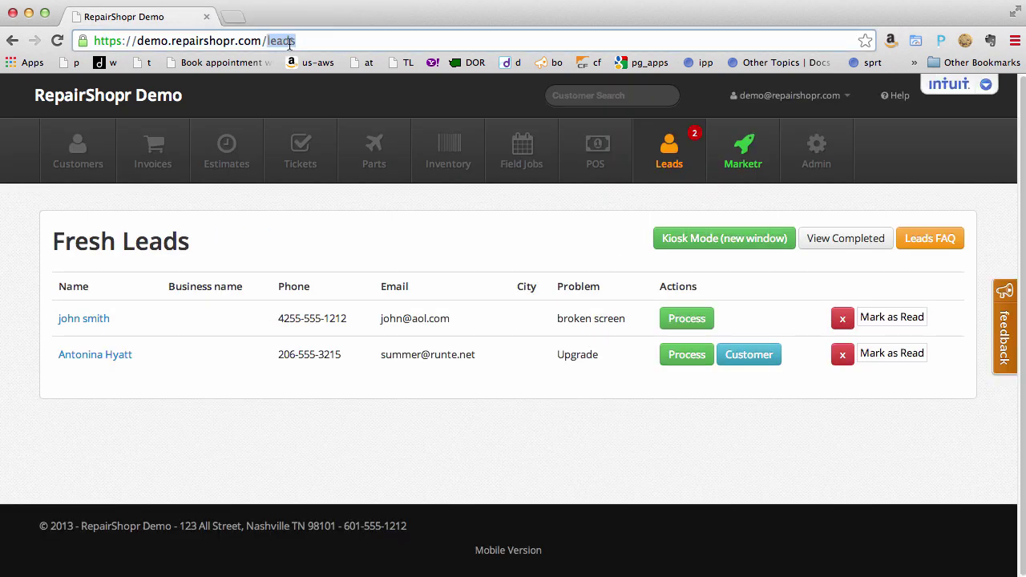
Load the device_repairs widget page from the address bar suggestion.
{"action": "type", "text": "device"}
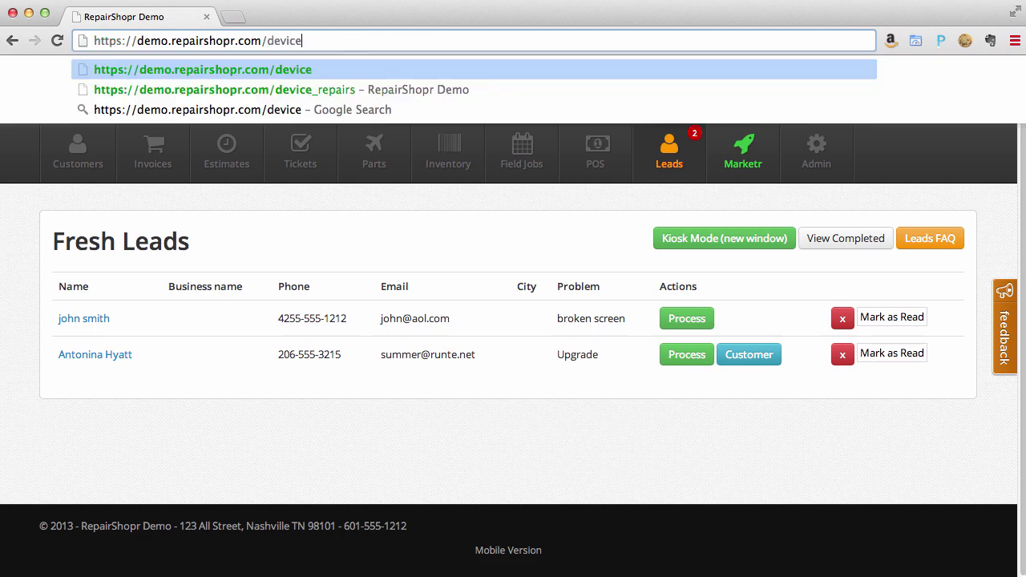
{"action": "key", "text": "Down"}
{"action": "key", "text": "Return"}
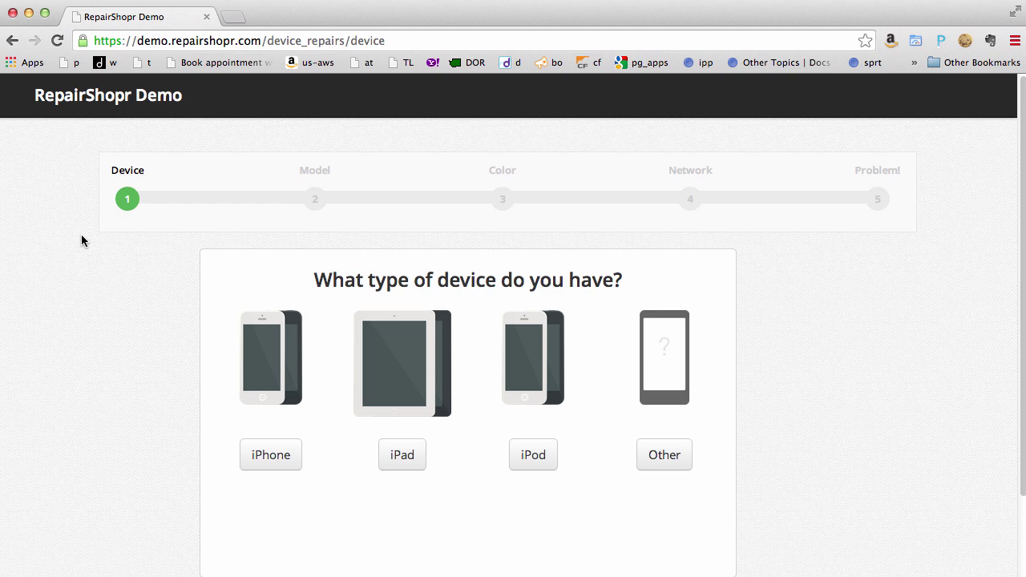
{"action": "scroll", "coordinate": [80, 240], "scroll_direction": "down", "scroll_amount": 1}
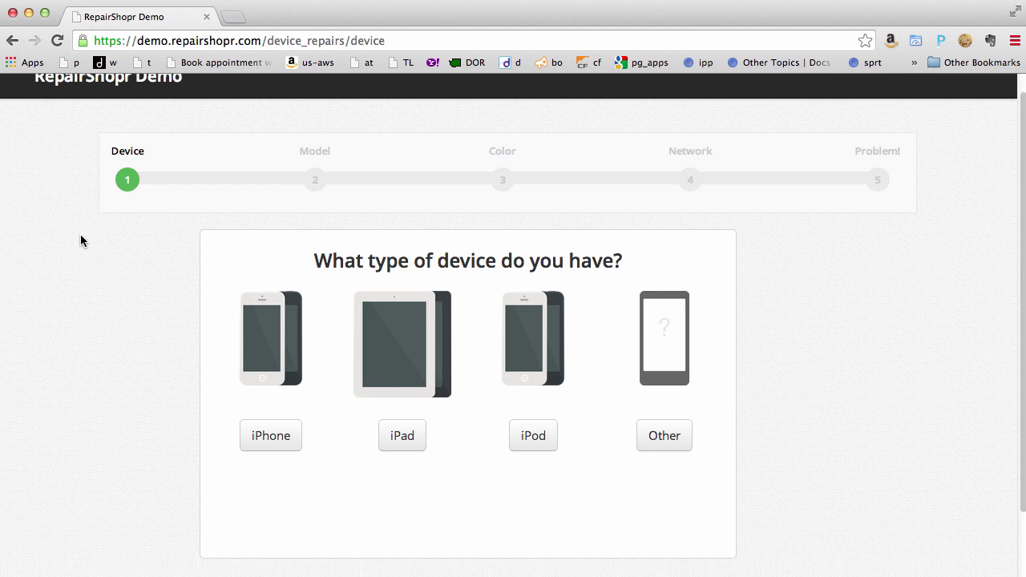
Request a Broken Screen repair for a Silver Sprint iPhone 5S.
{"action": "left_click", "coordinate": [277, 441]}
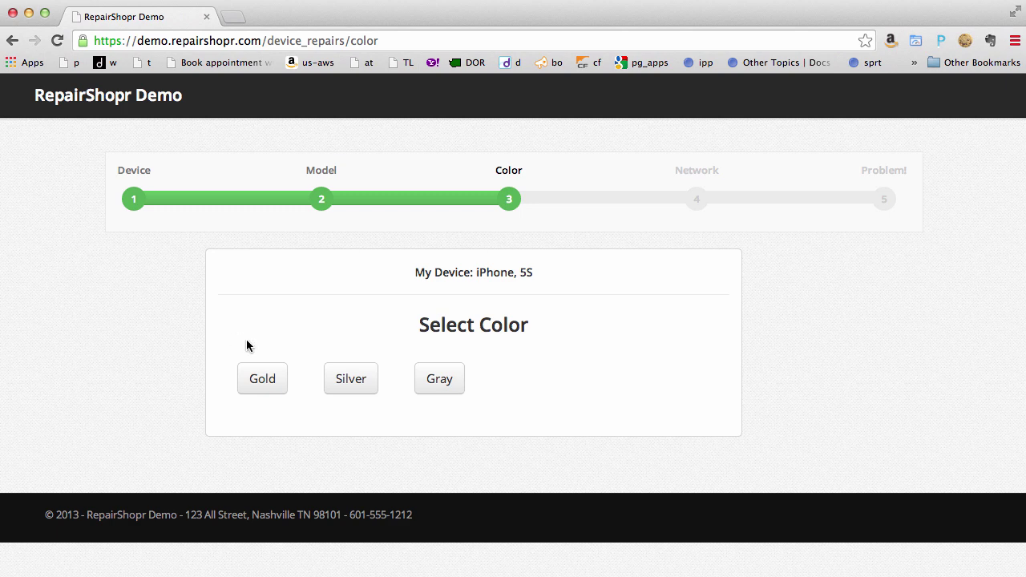
{"action": "left_click", "coordinate": [361, 386]}
{"action": "left_click", "coordinate": [410, 375]}
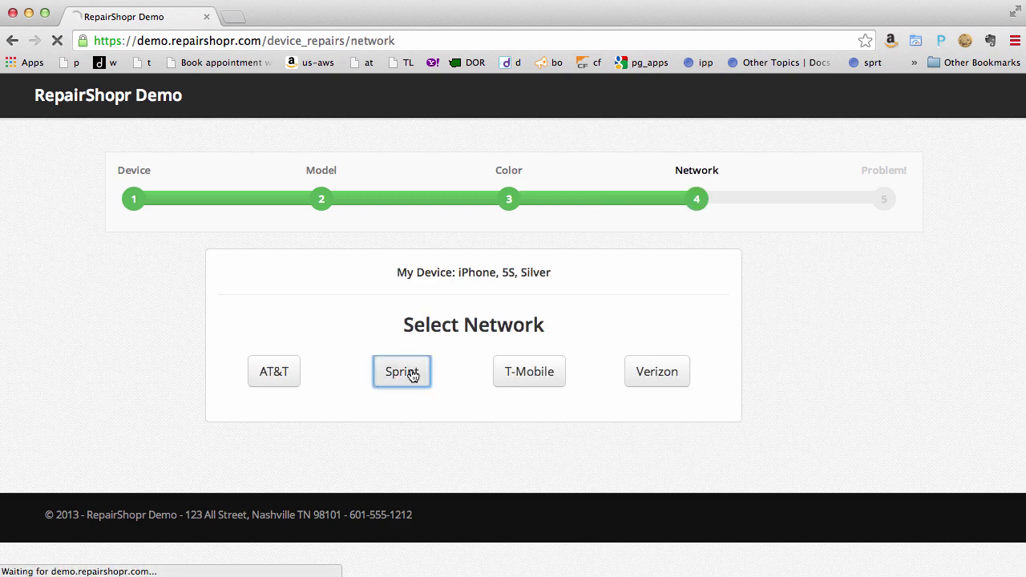
{"action": "left_click", "coordinate": [425, 379]}
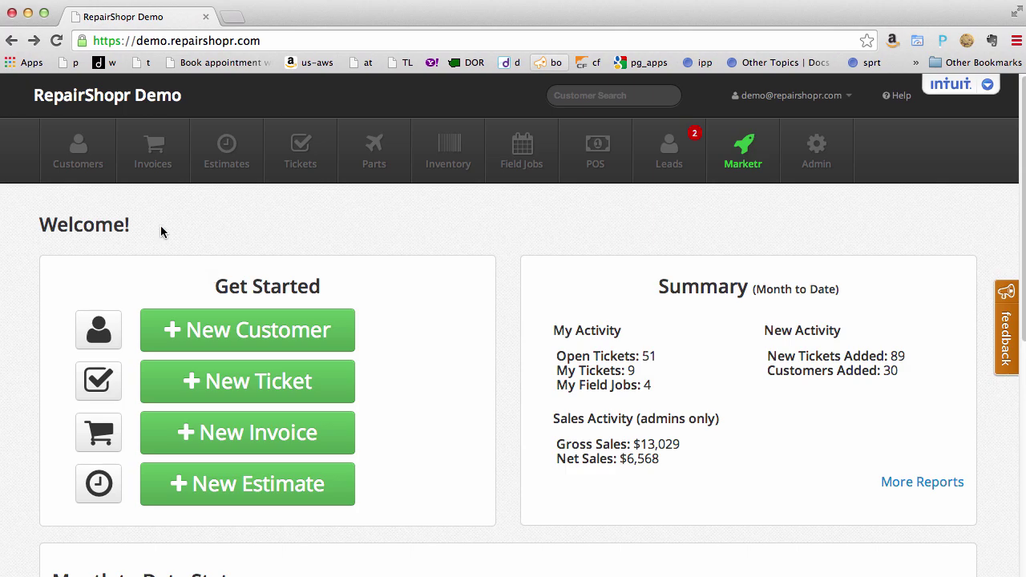
{"action": "left_click", "coordinate": [34, 44]}
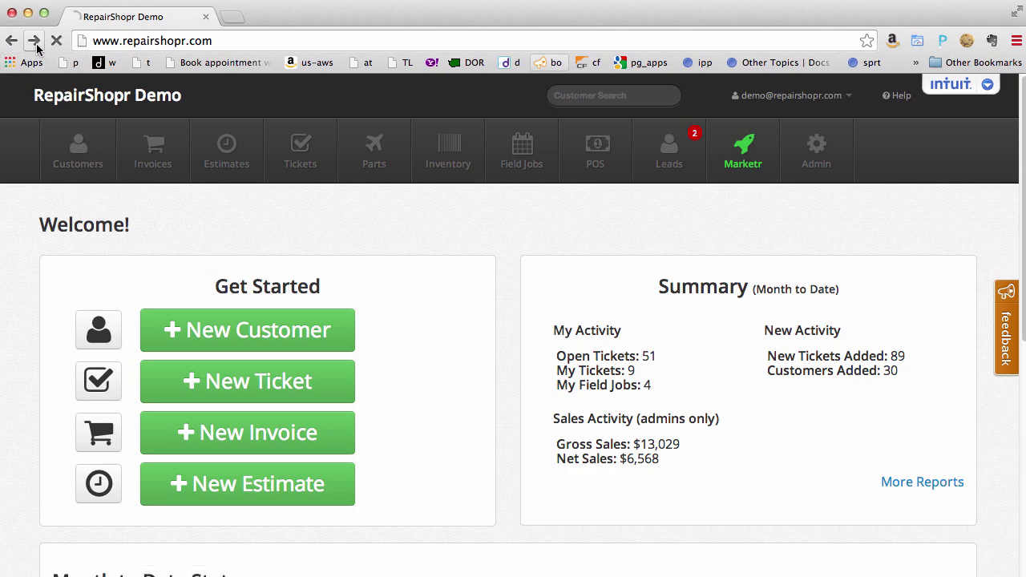